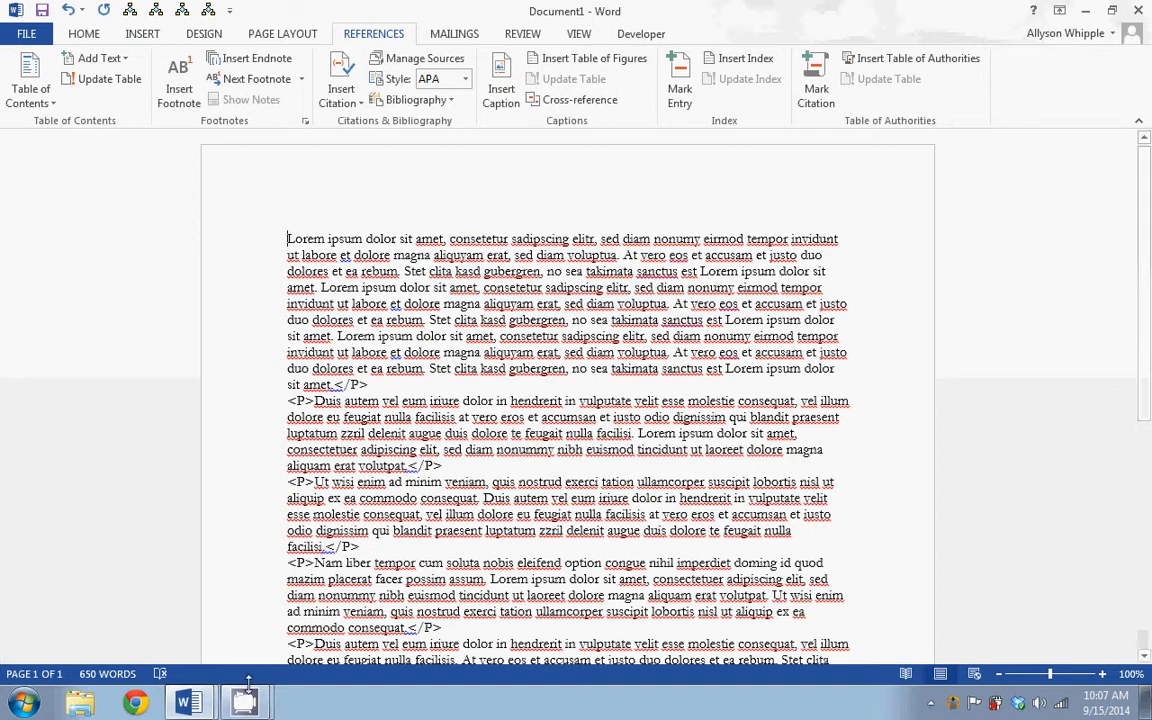
mouse_move(250, 700)
click(245, 703)
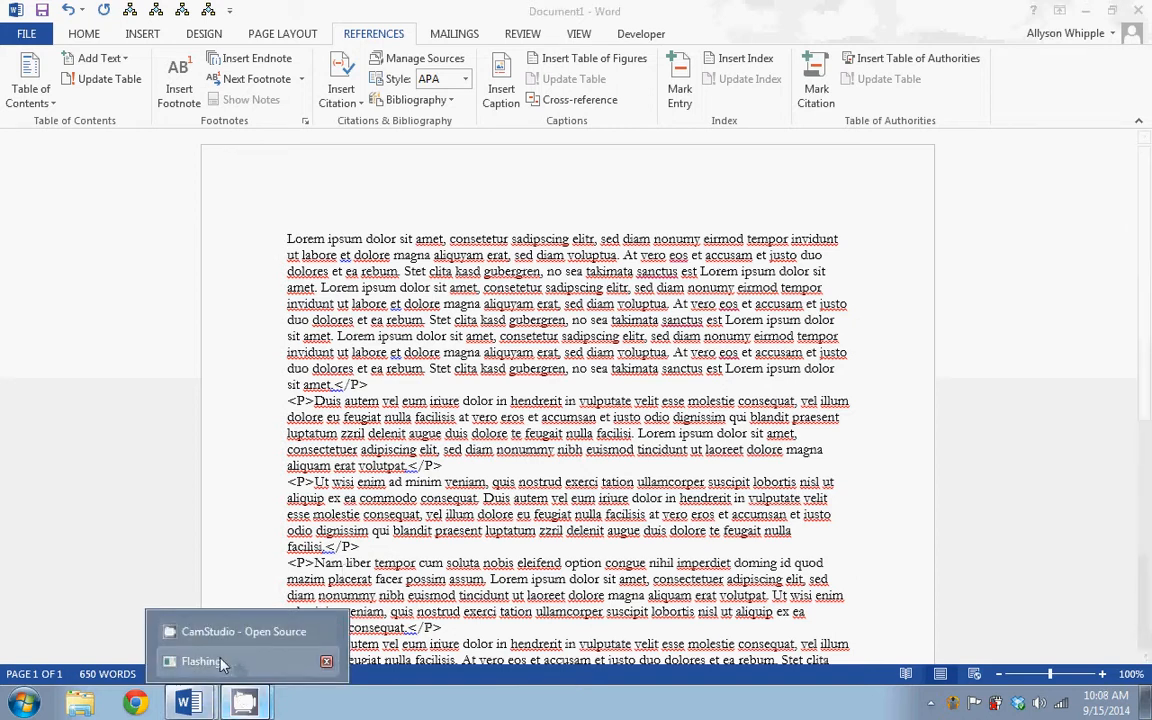
mouse_move(245, 705)
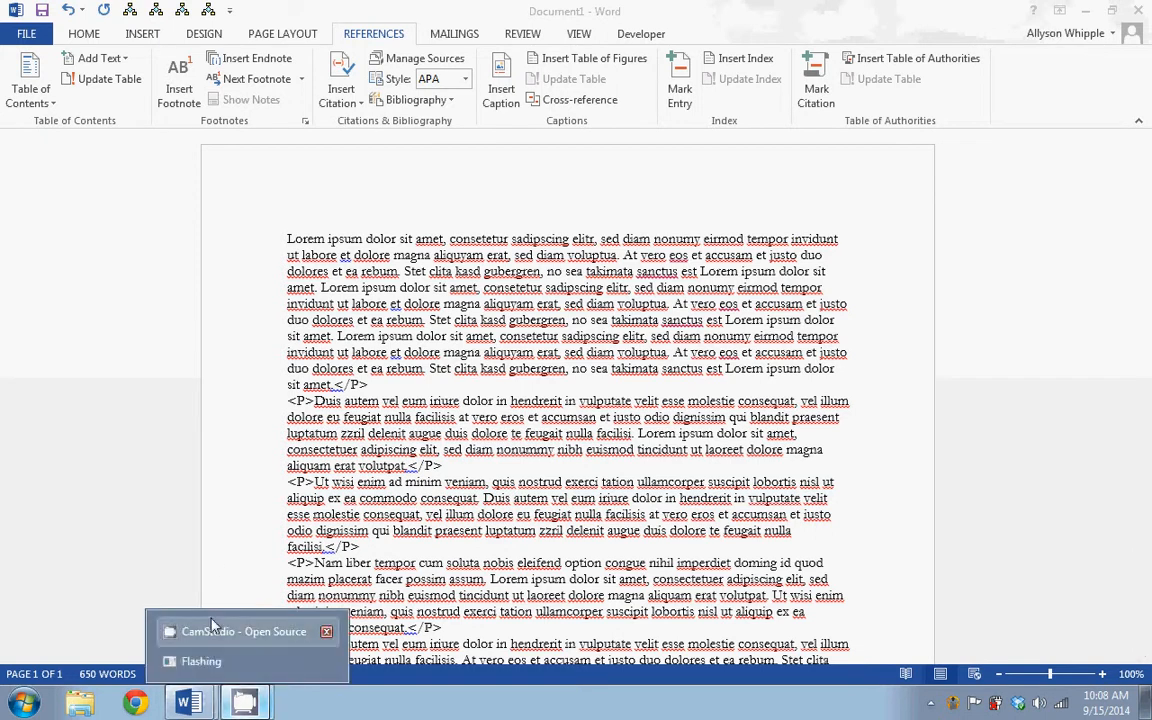
click(243, 631)
click(224, 241)
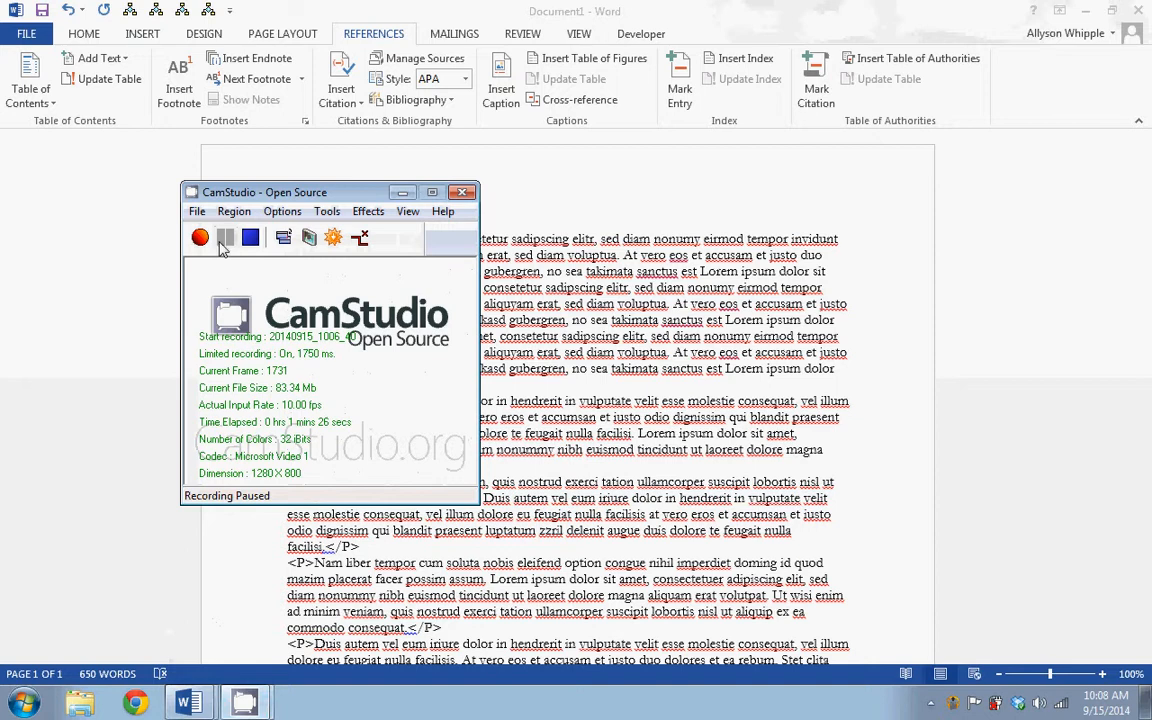
click(200, 237)
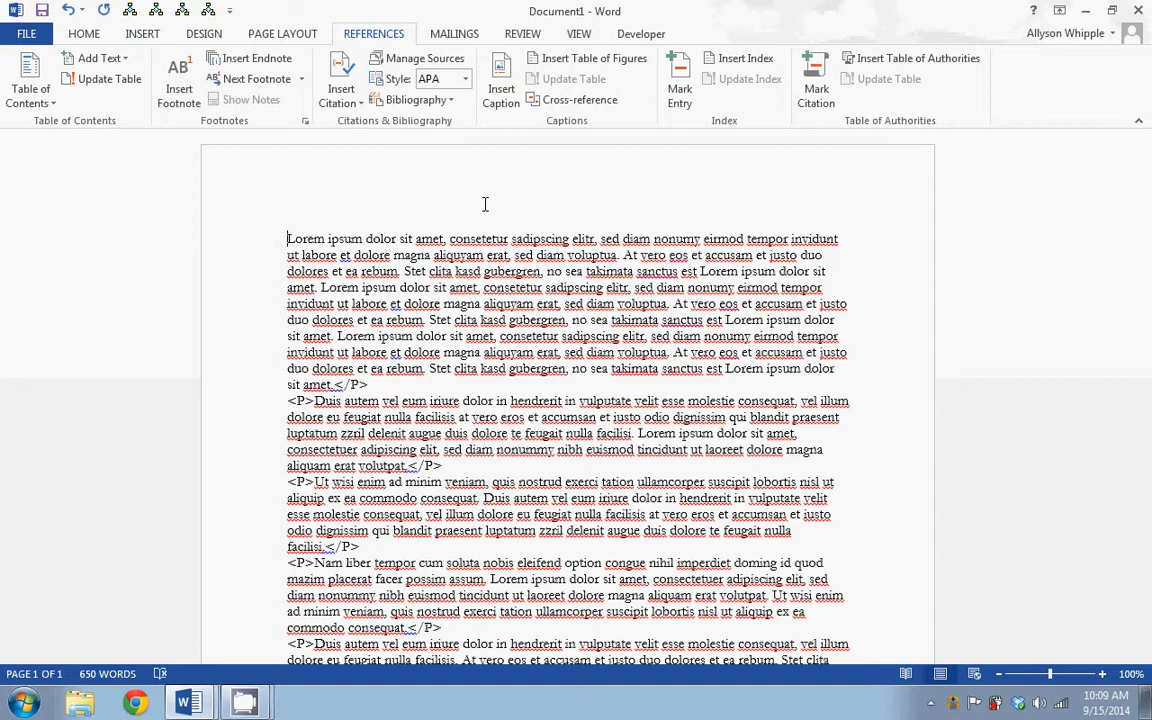
Set the document's citation style to APA Sixth Edition
click(465, 80)
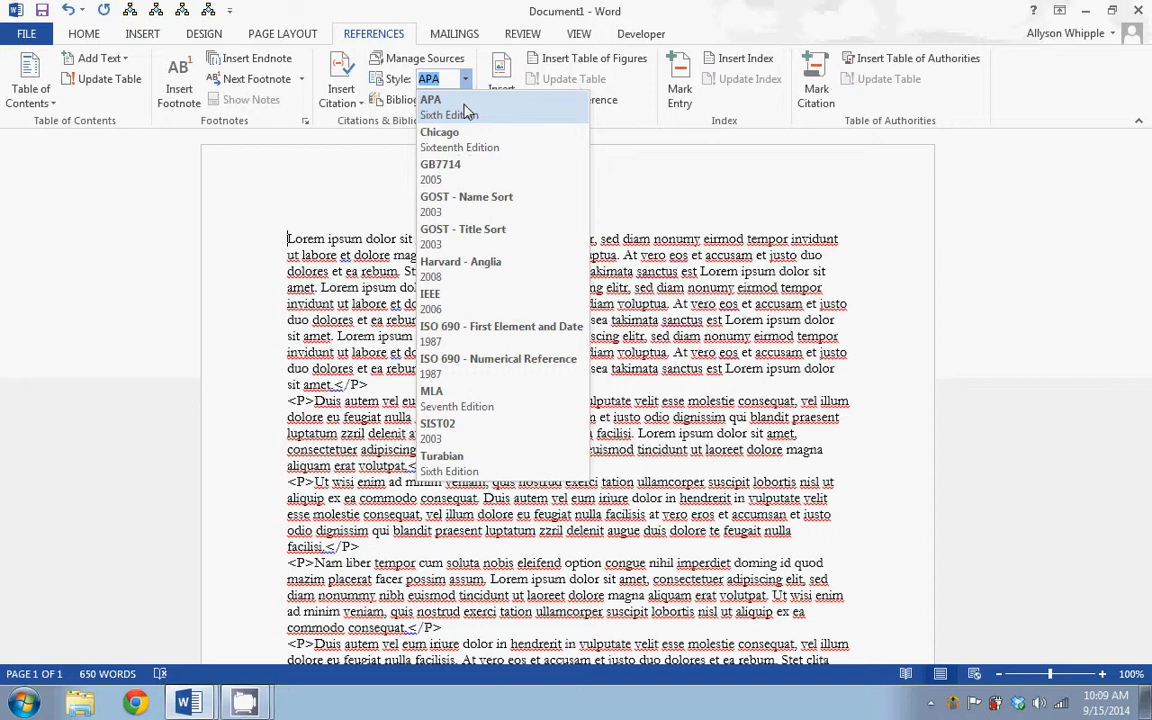
click(466, 110)
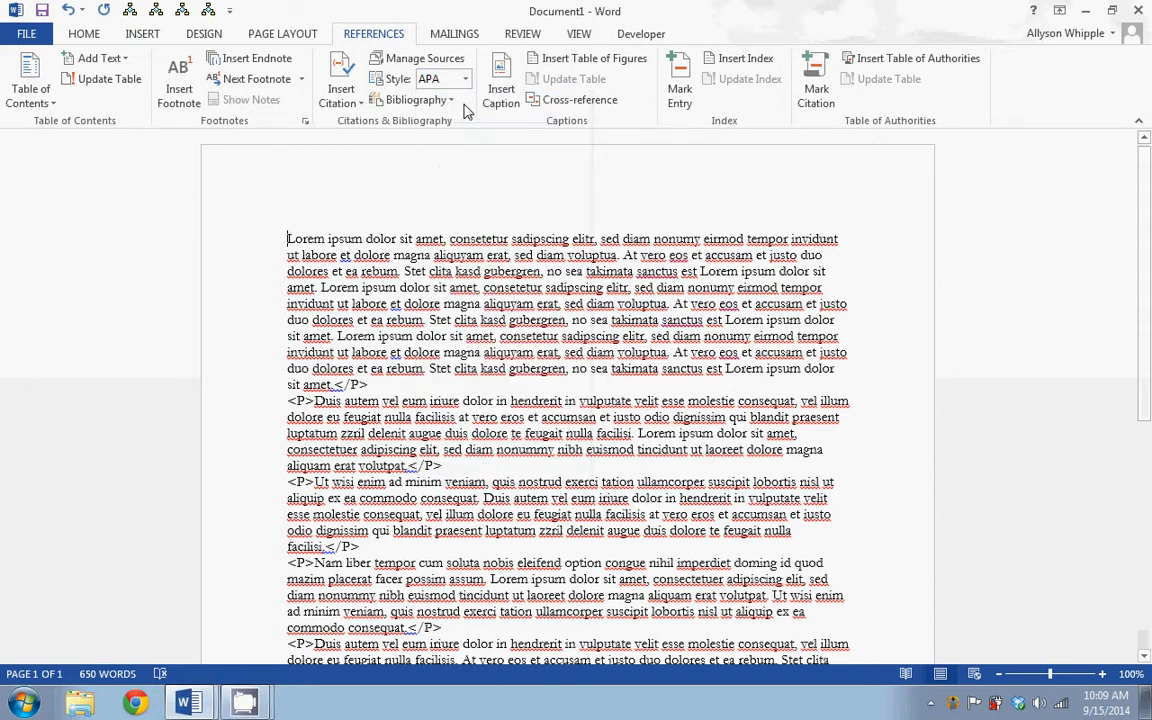
click(465, 80)
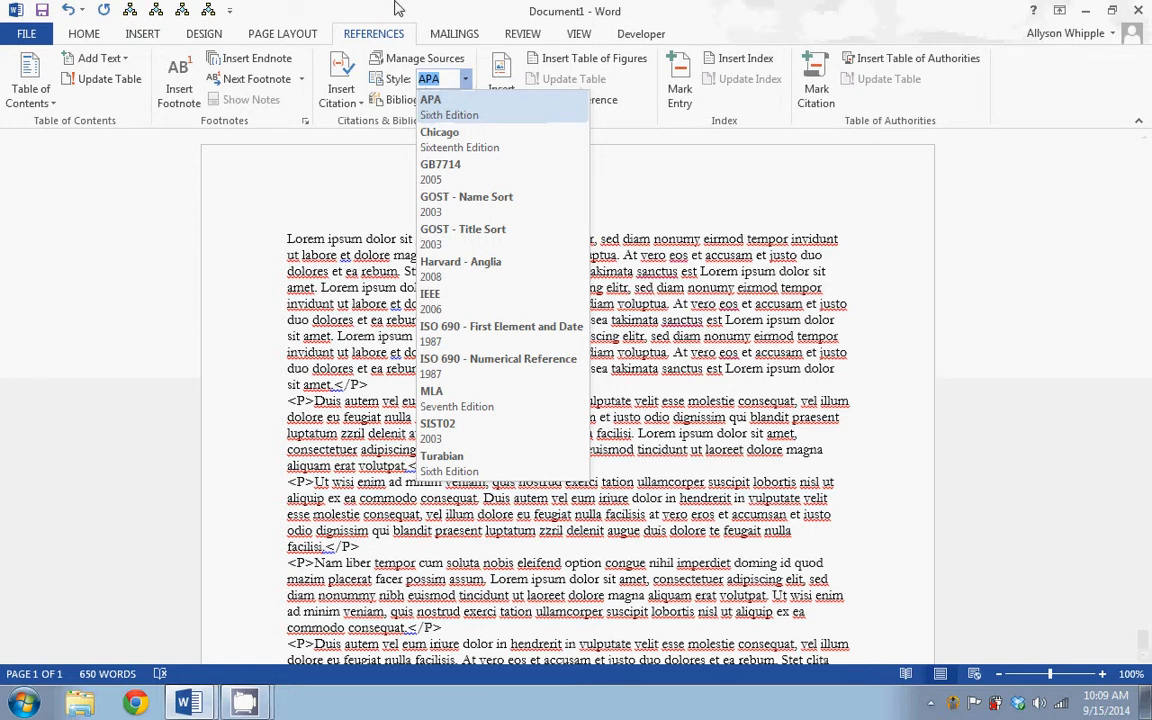
click(396, 5)
click(68, 31)
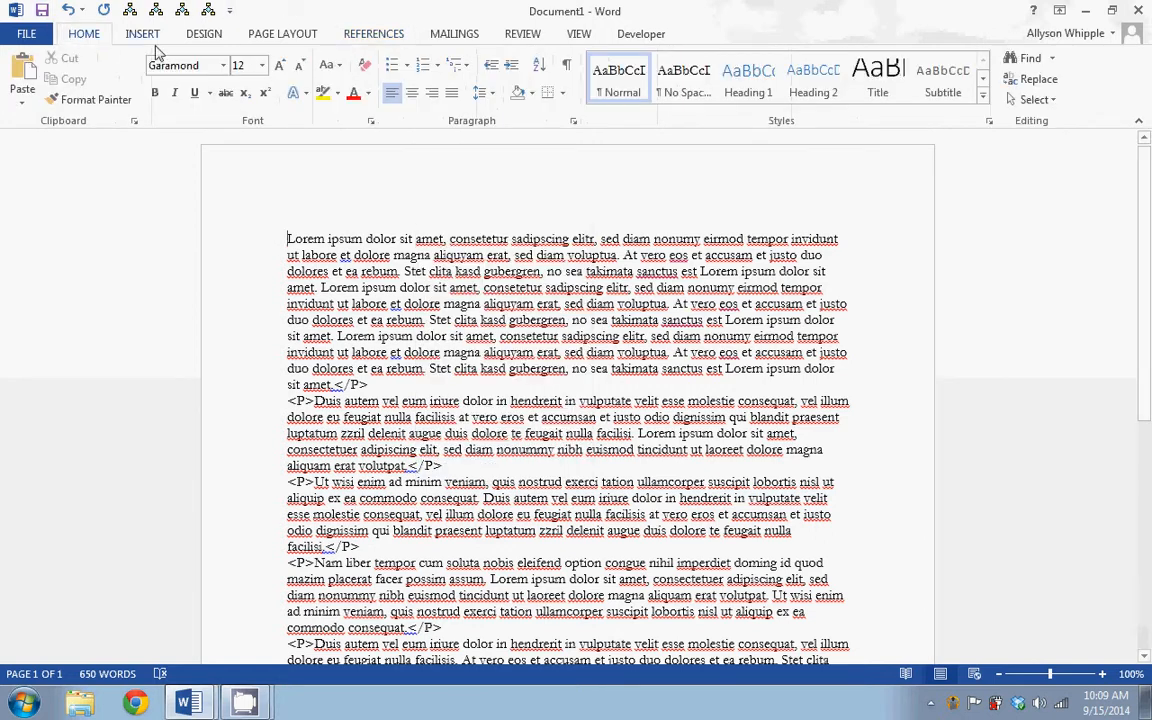
click(365, 38)
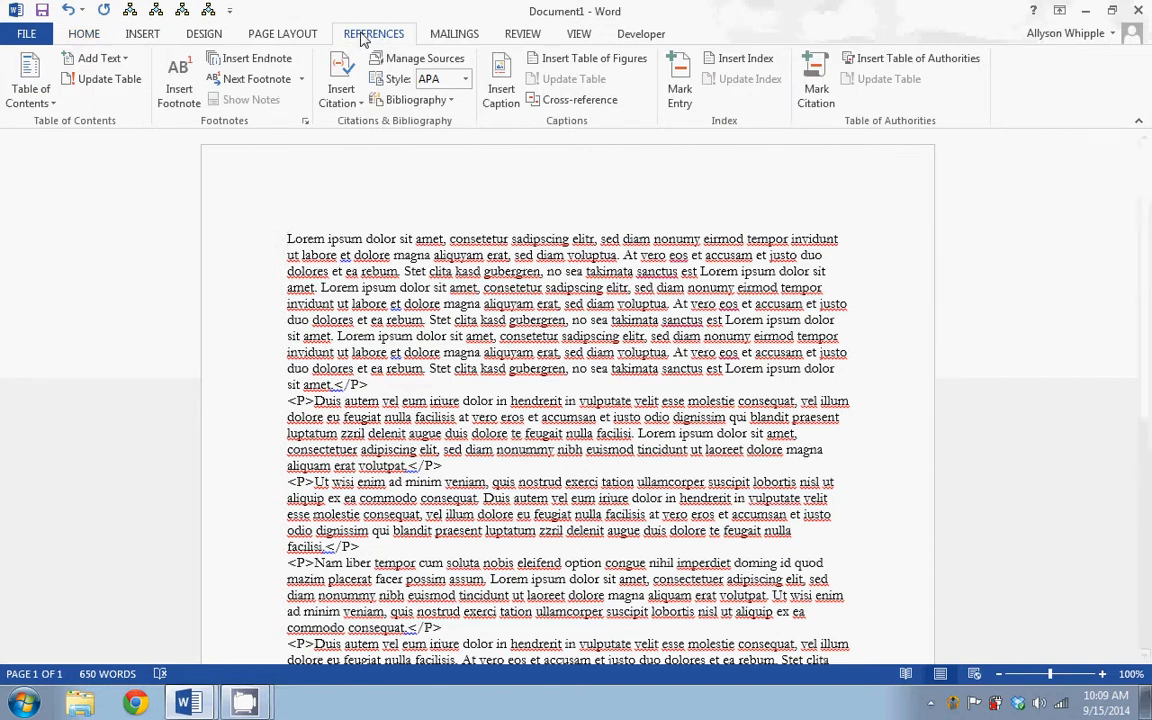
click(466, 80)
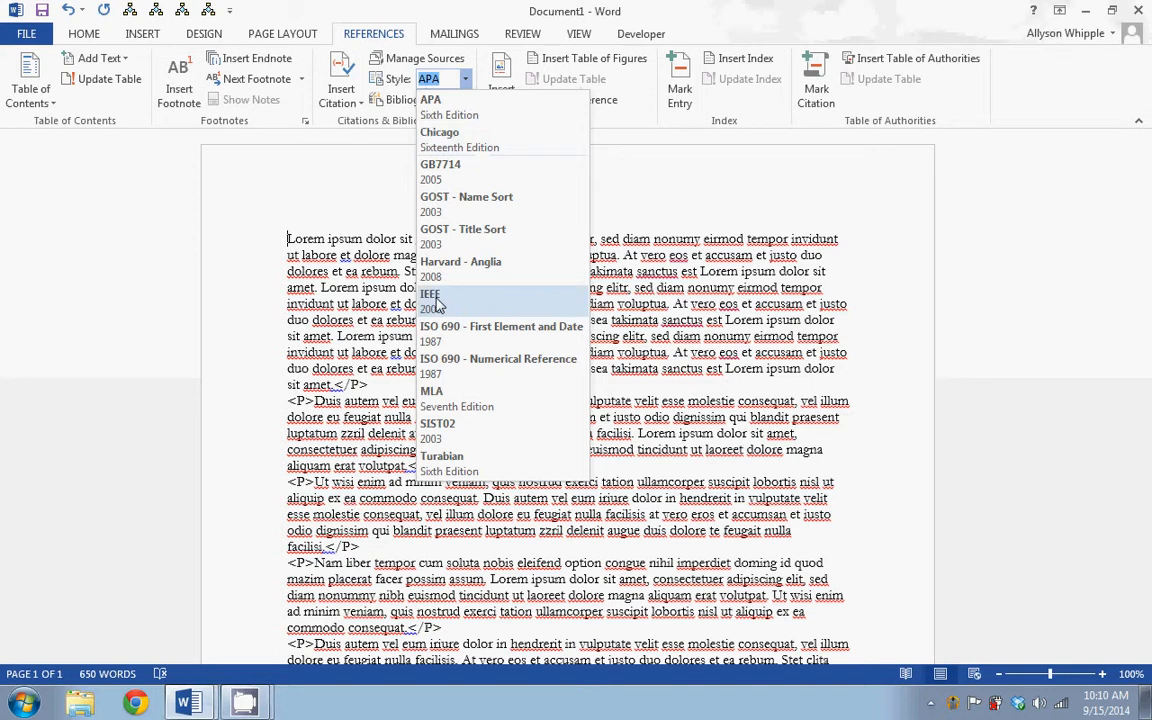
right_click(457, 116)
click(440, 104)
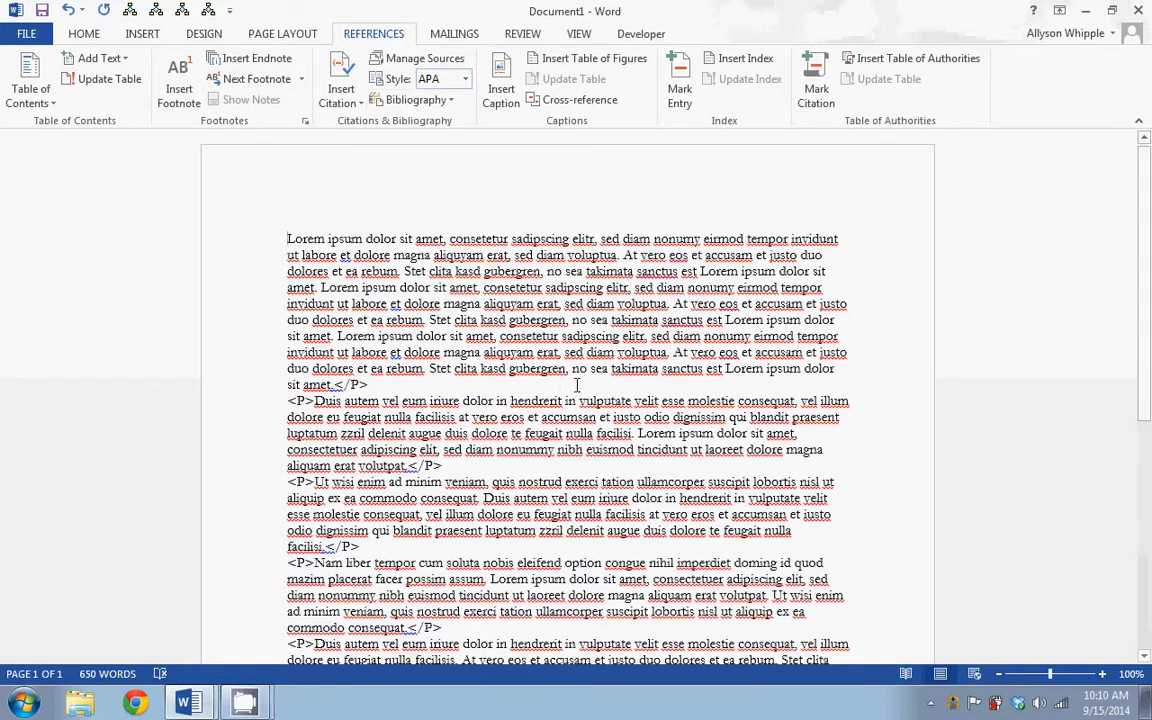
scroll(577, 385, down, 5)
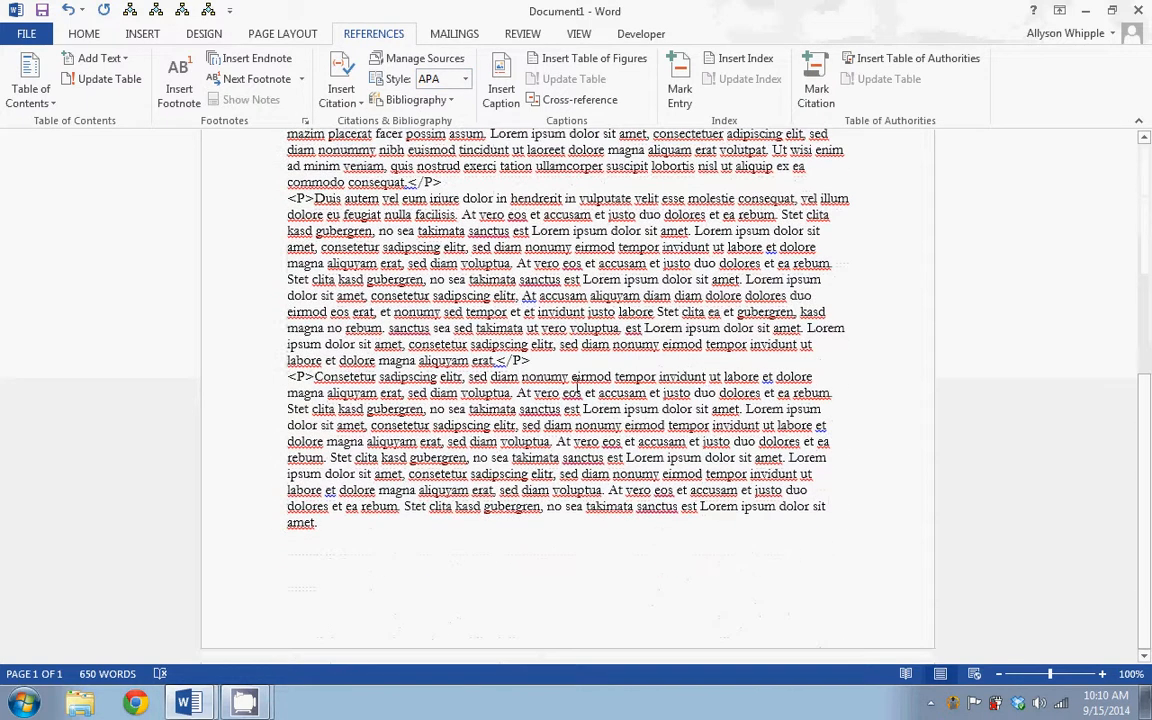
scroll(554, 352, up, 5)
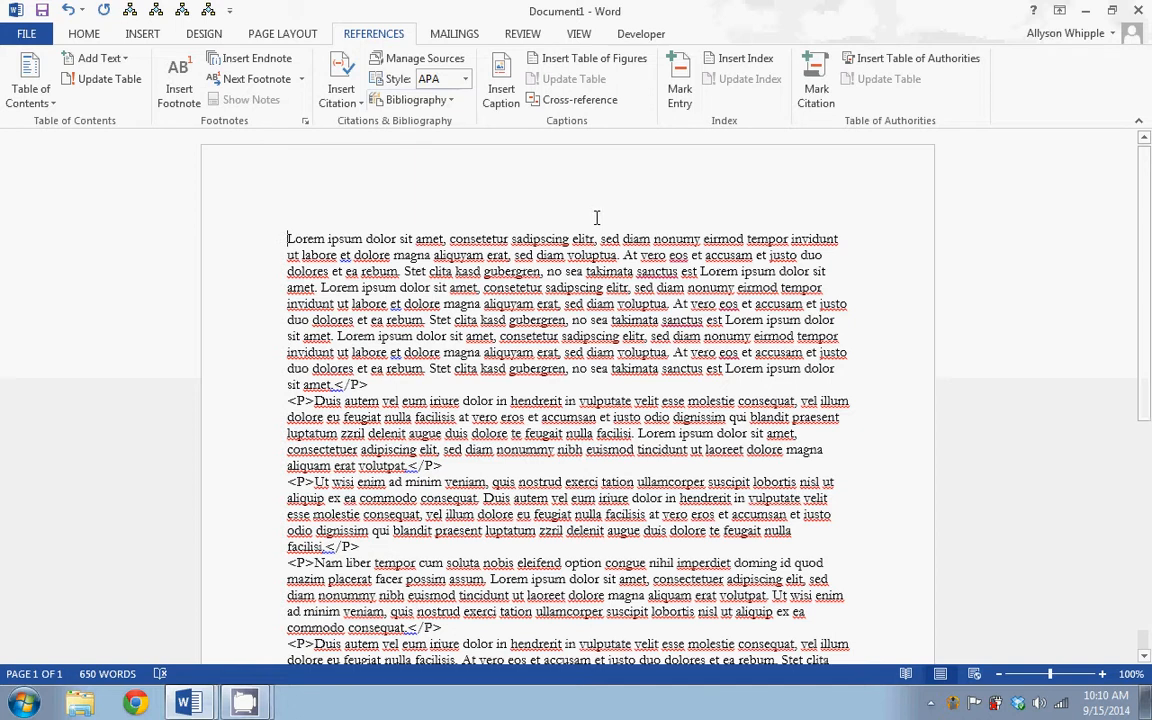
scroll(596, 217, down, 3)
scroll(596, 218, up, 3)
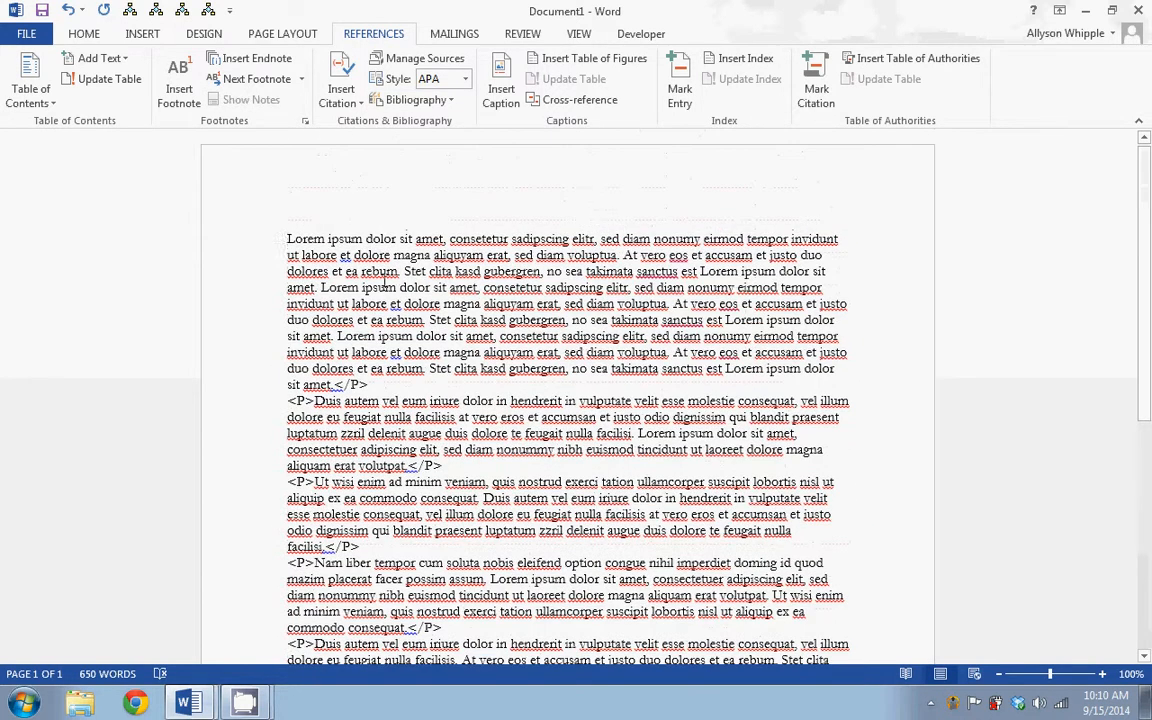
Review the citation previews of the saved sources in the Source Manager's master list, and close the manager
click(444, 238)
click(400, 66)
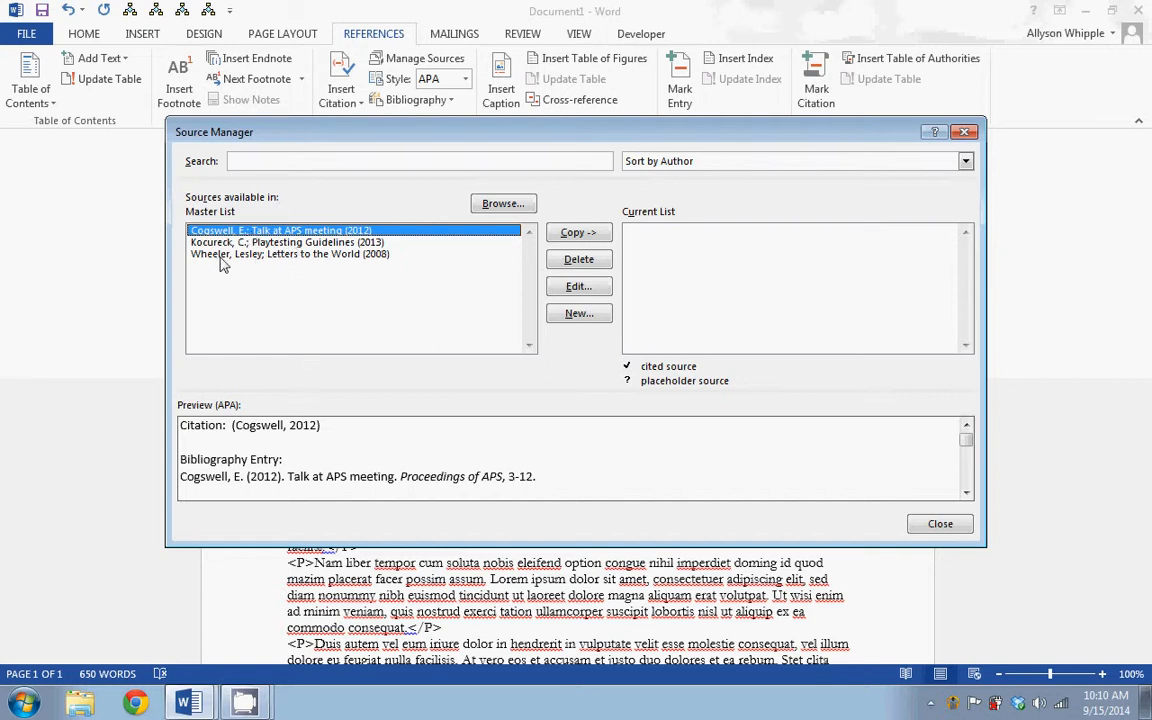
click(262, 254)
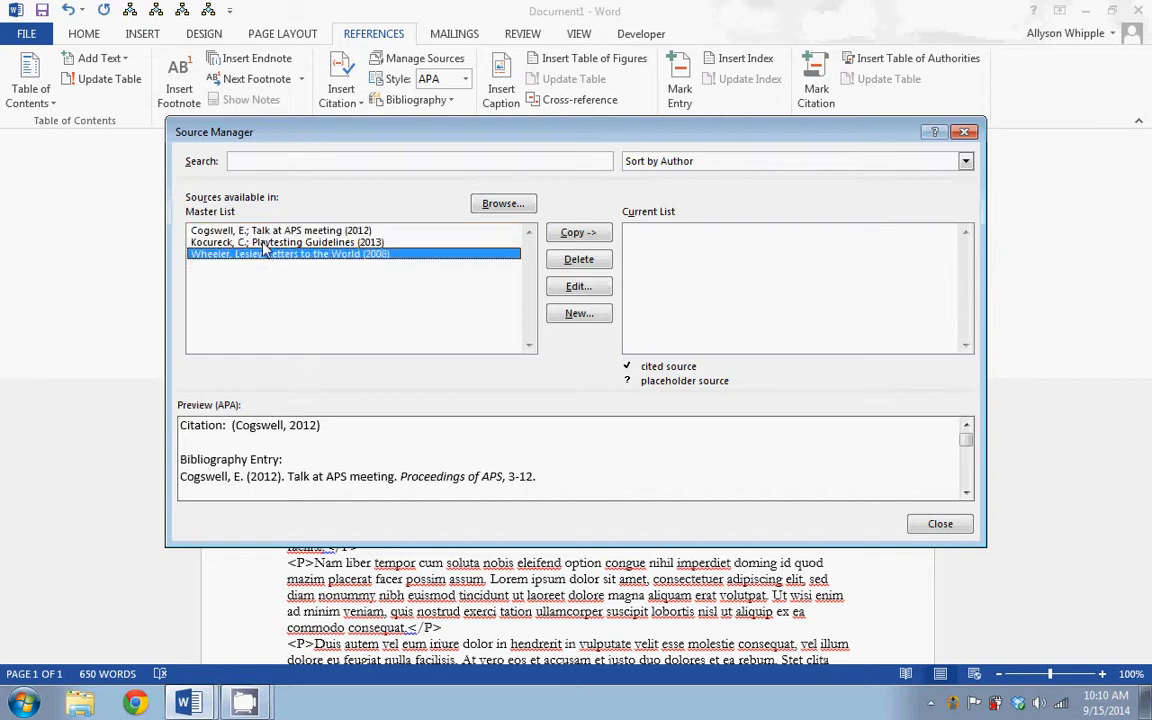
click(258, 242)
click(255, 231)
click(258, 242)
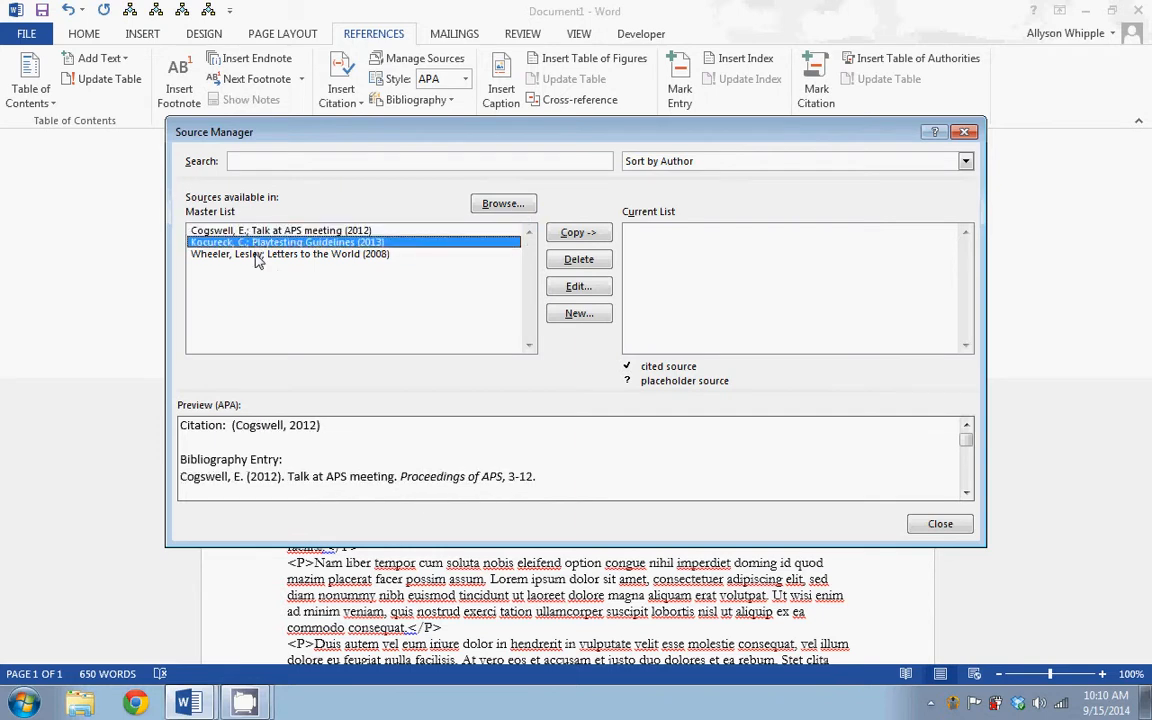
click(262, 254)
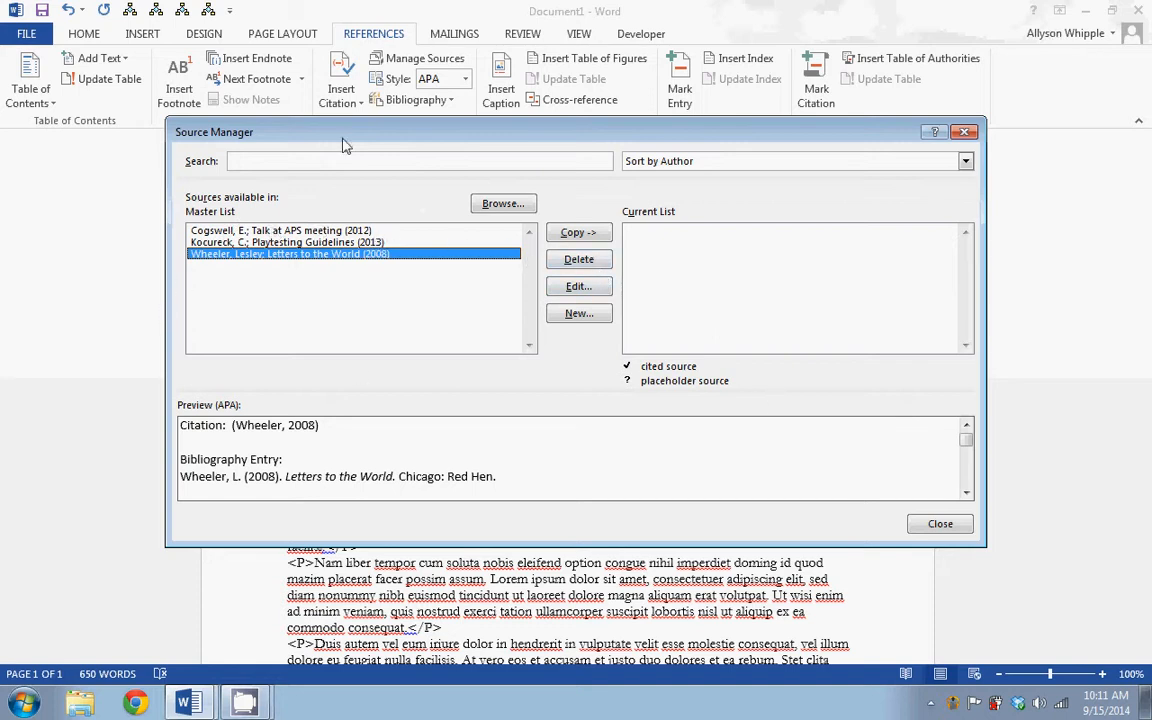
click(940, 524)
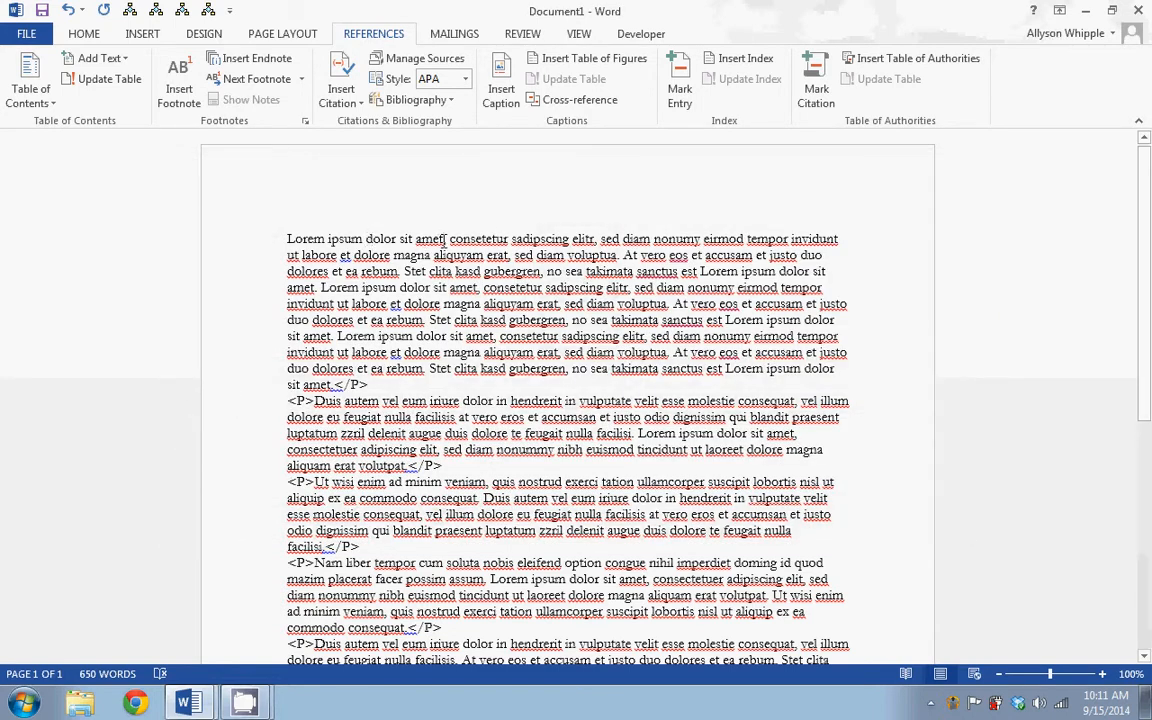
Add a new book source for a citation after the opening "Lorem ipsum dolor sit amet", with author Cervantes, Lorna Dee and title Cento
click(444, 239)
click(353, 97)
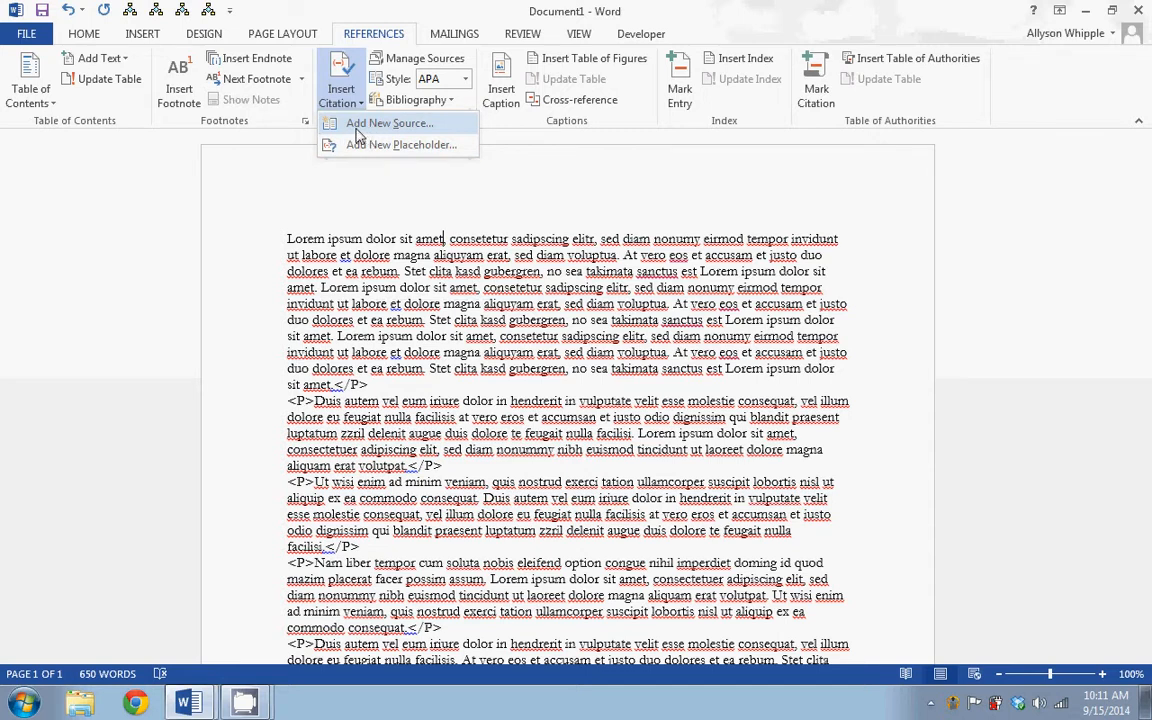
click(357, 133)
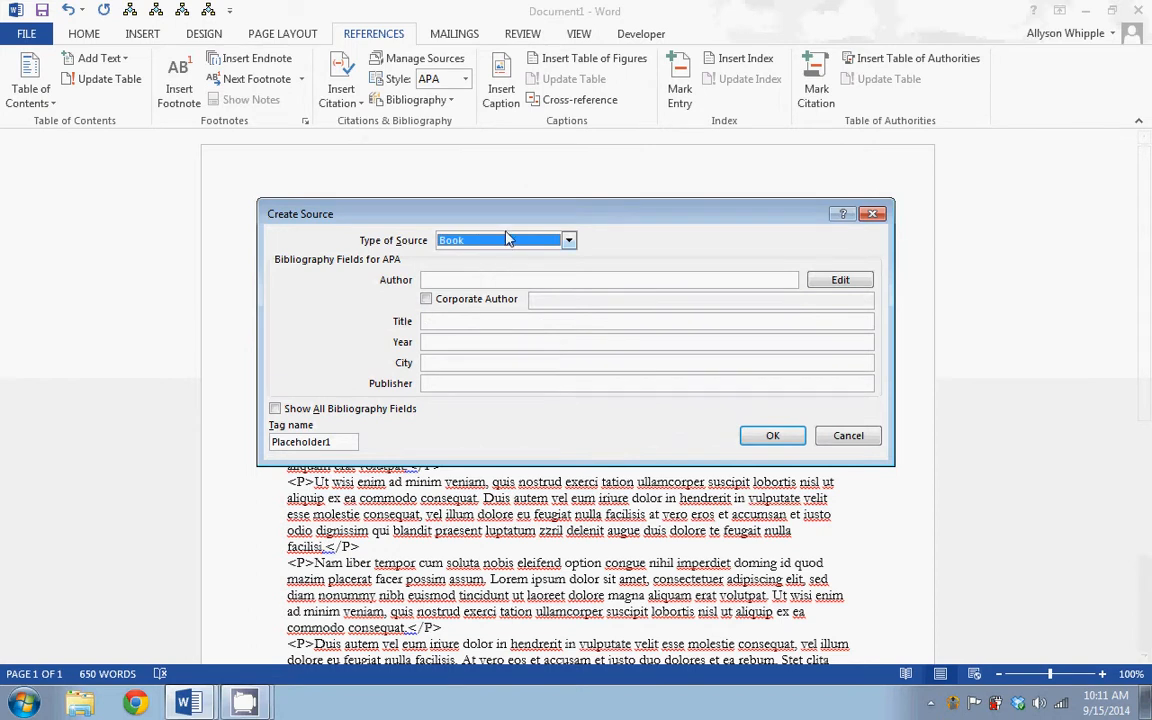
click(453, 279)
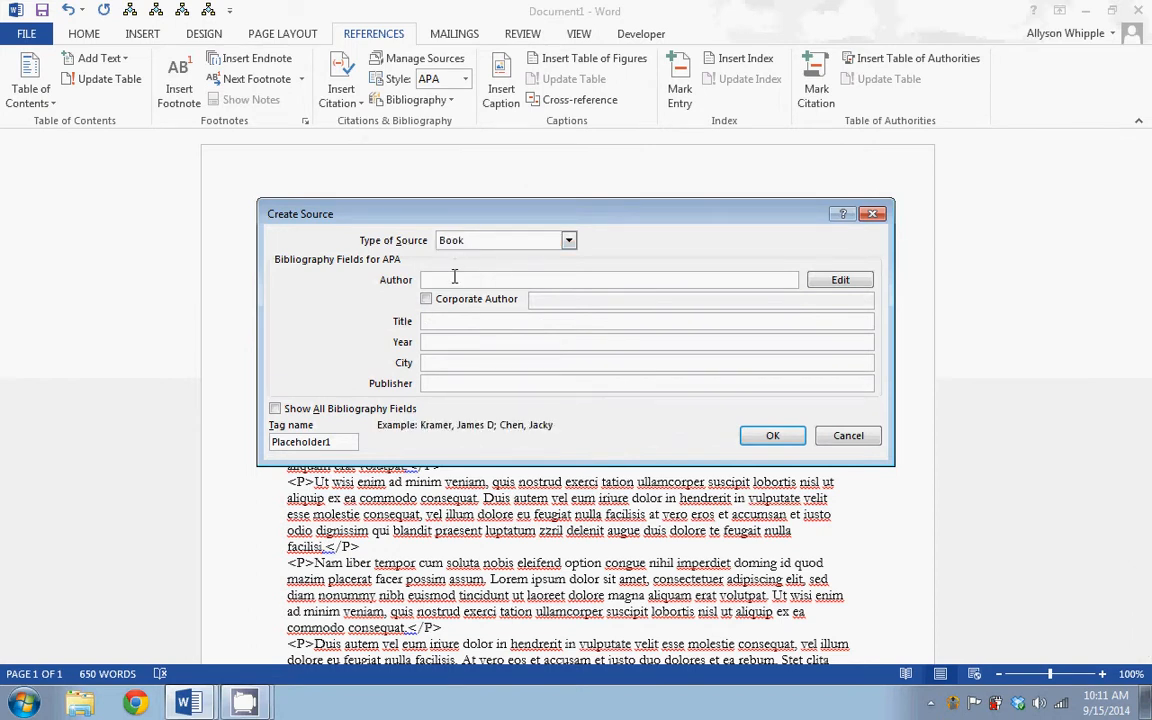
text(W)
key(BackSpace)
text(Cervantes, Lorn)
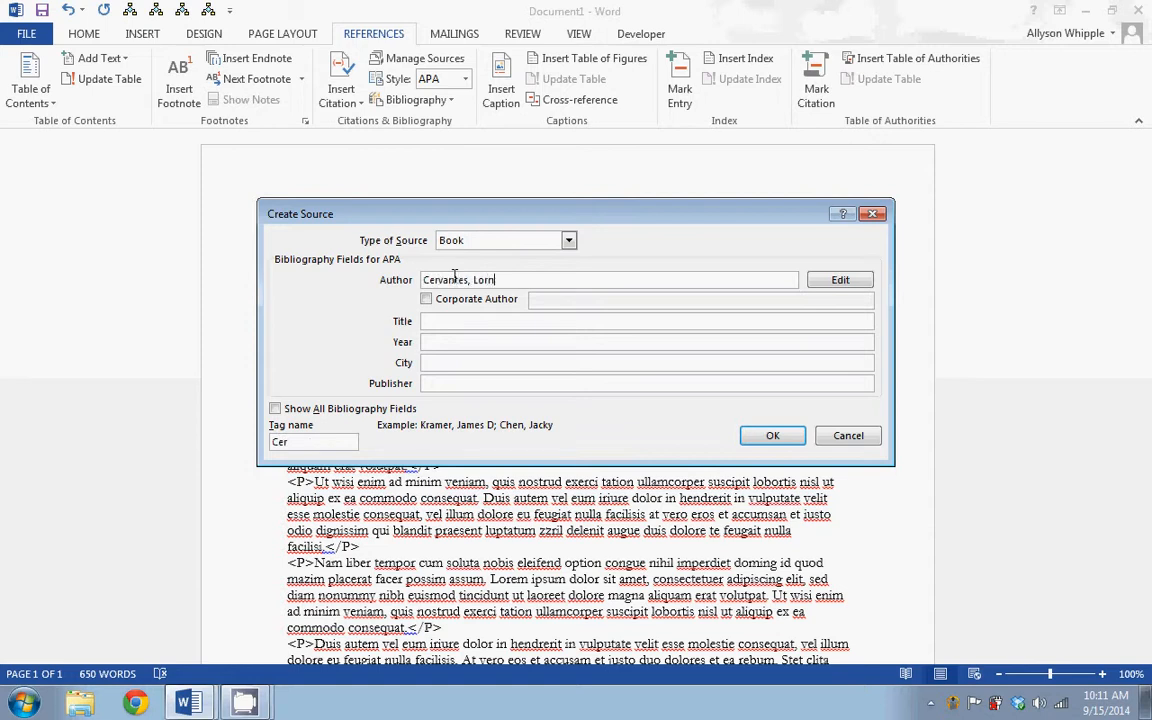
text(a Dee)
click(459, 321)
text(Cento)
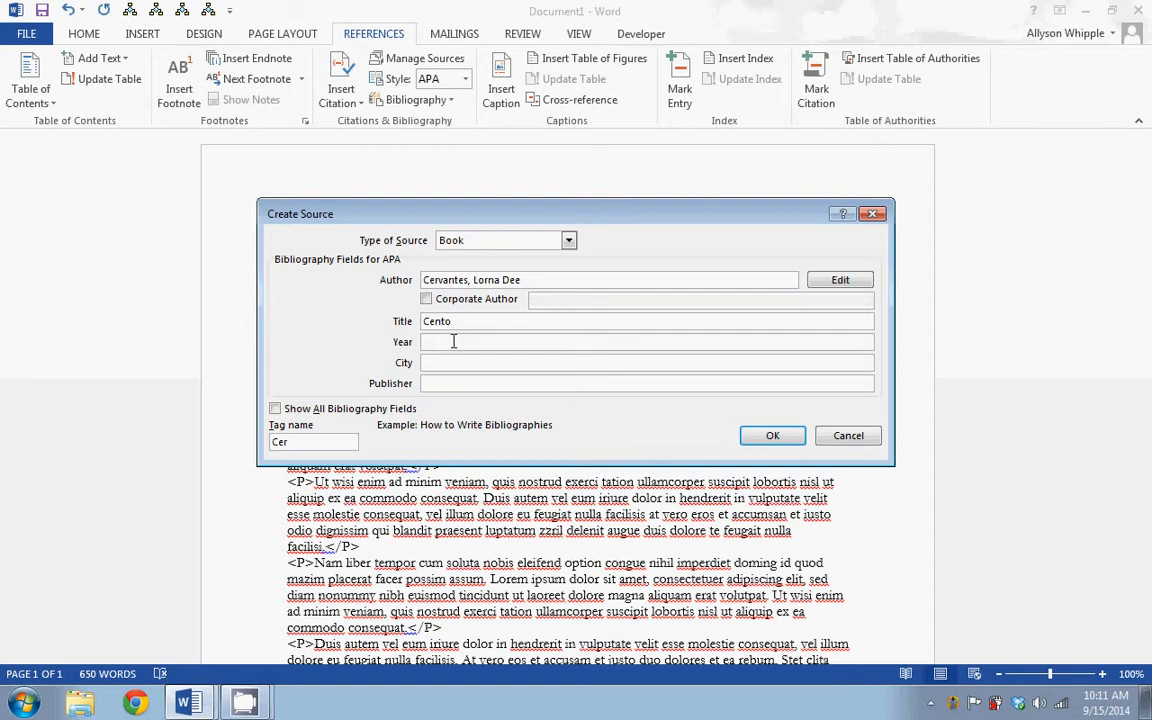
Complete the book source with year 2013, city San Antonio and publisher Wings Press, and insert its citation
click(451, 342)
text(20)
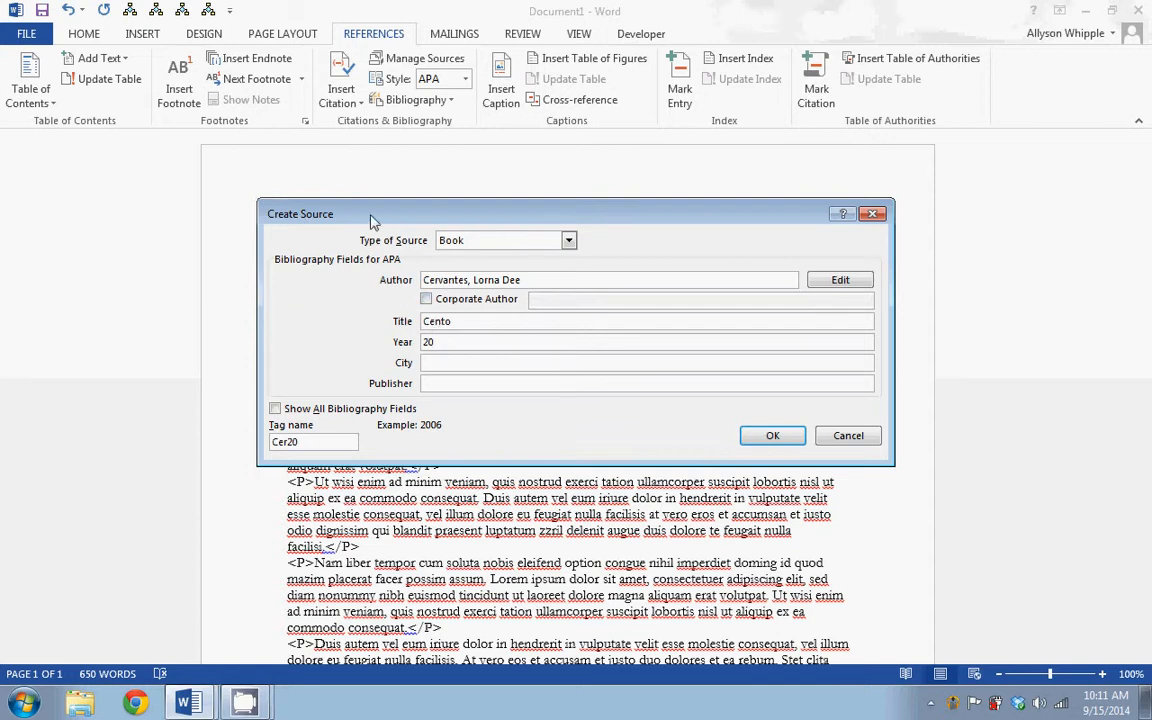
click(466, 243)
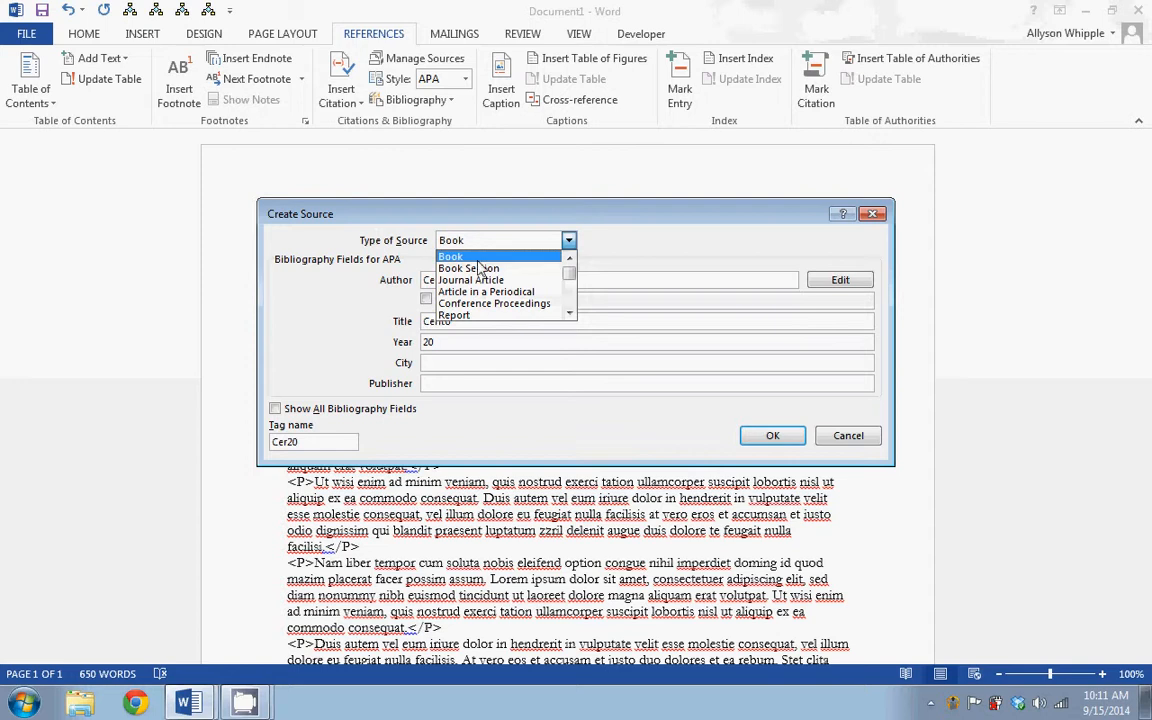
click(430, 212)
click(453, 340)
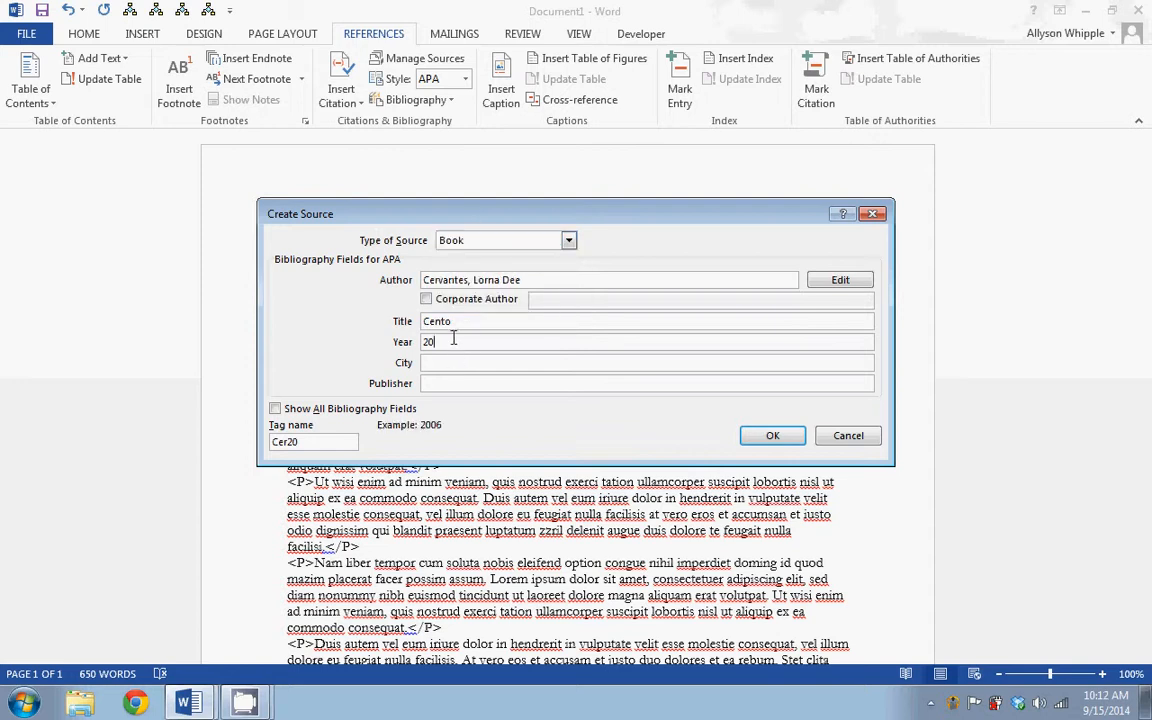
text(13)
key(Tab)
text(San Antonio)
key(Tab)
text(Wings Press)
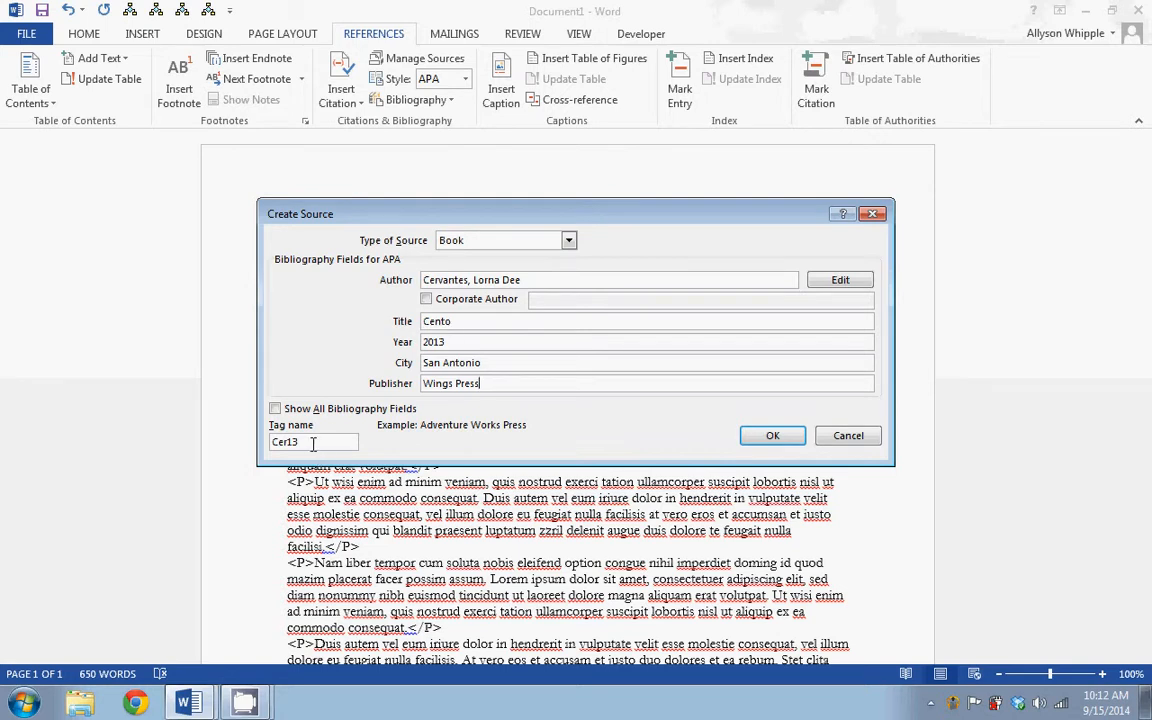
click(313, 443)
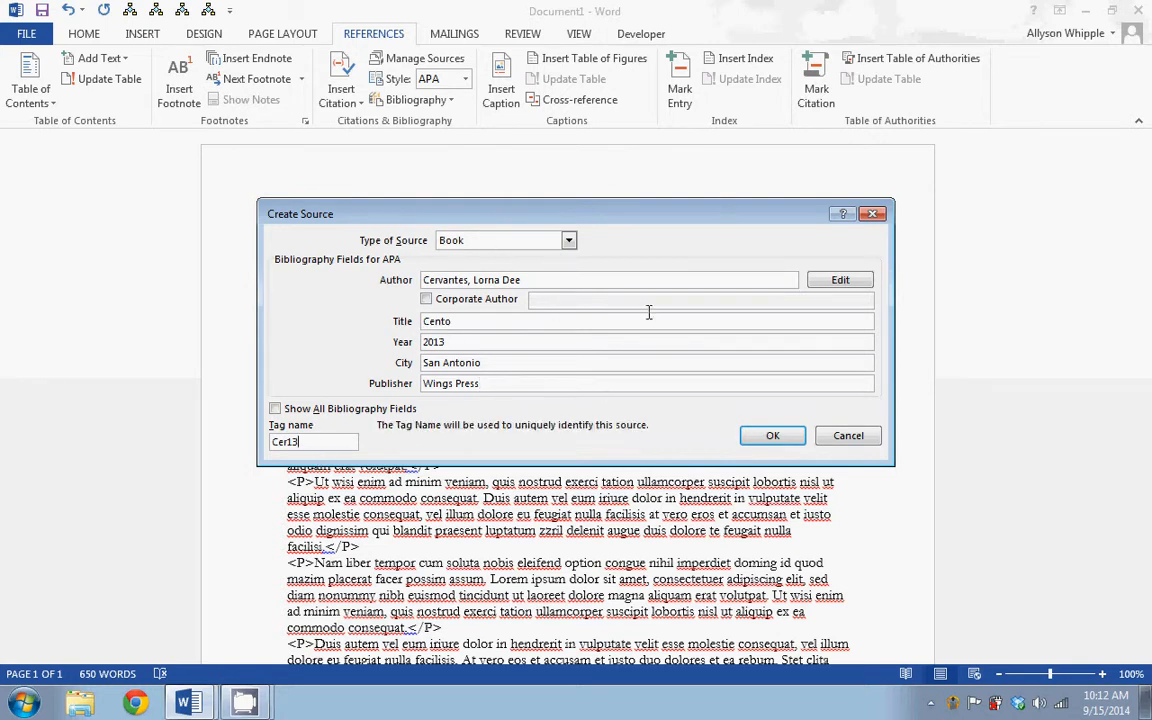
click(773, 436)
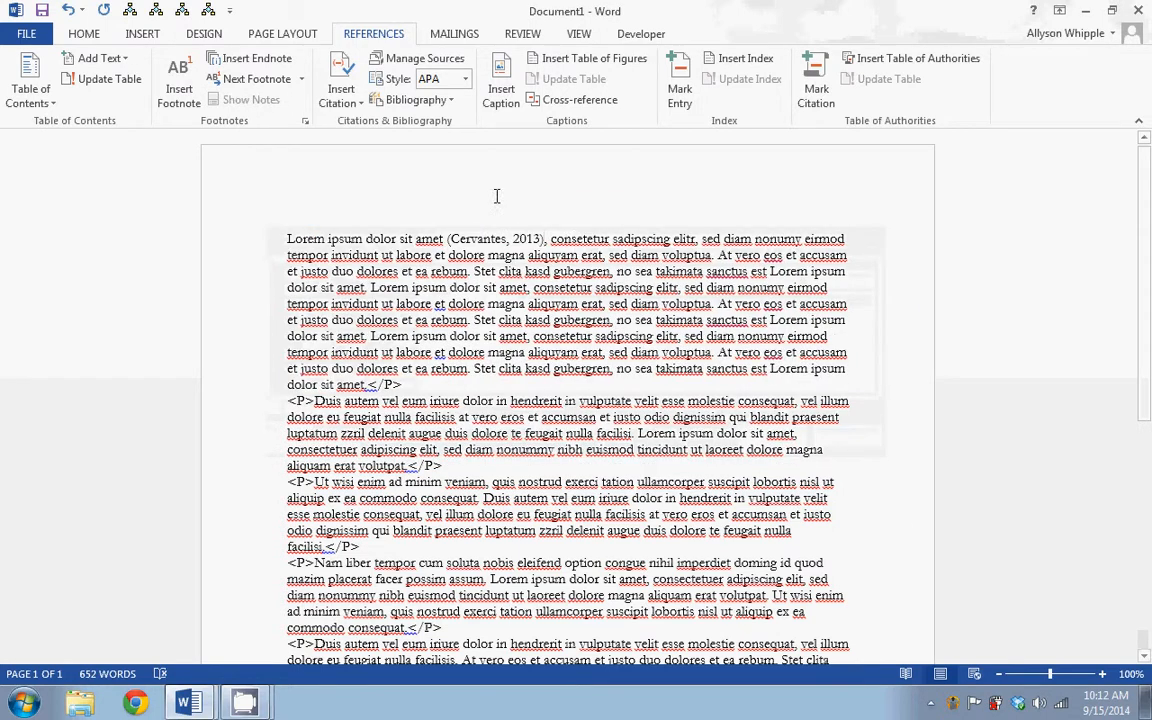
scroll(792, 283, down, 9)
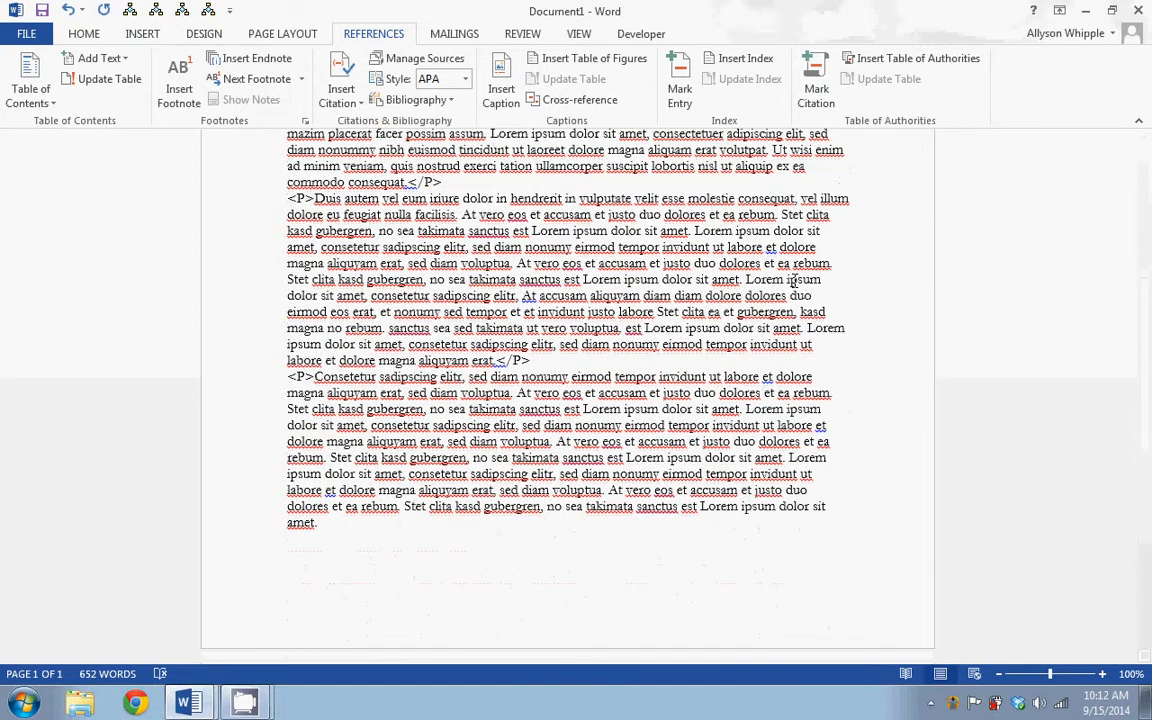
scroll(792, 283, up, 9)
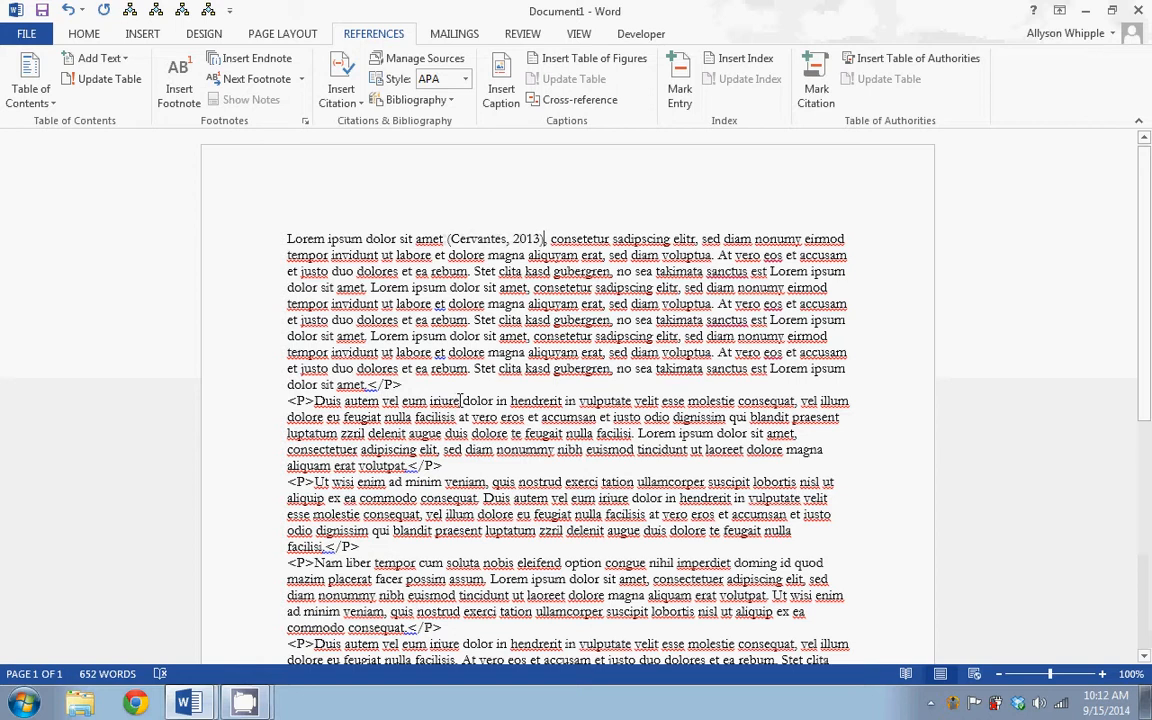
click(349, 106)
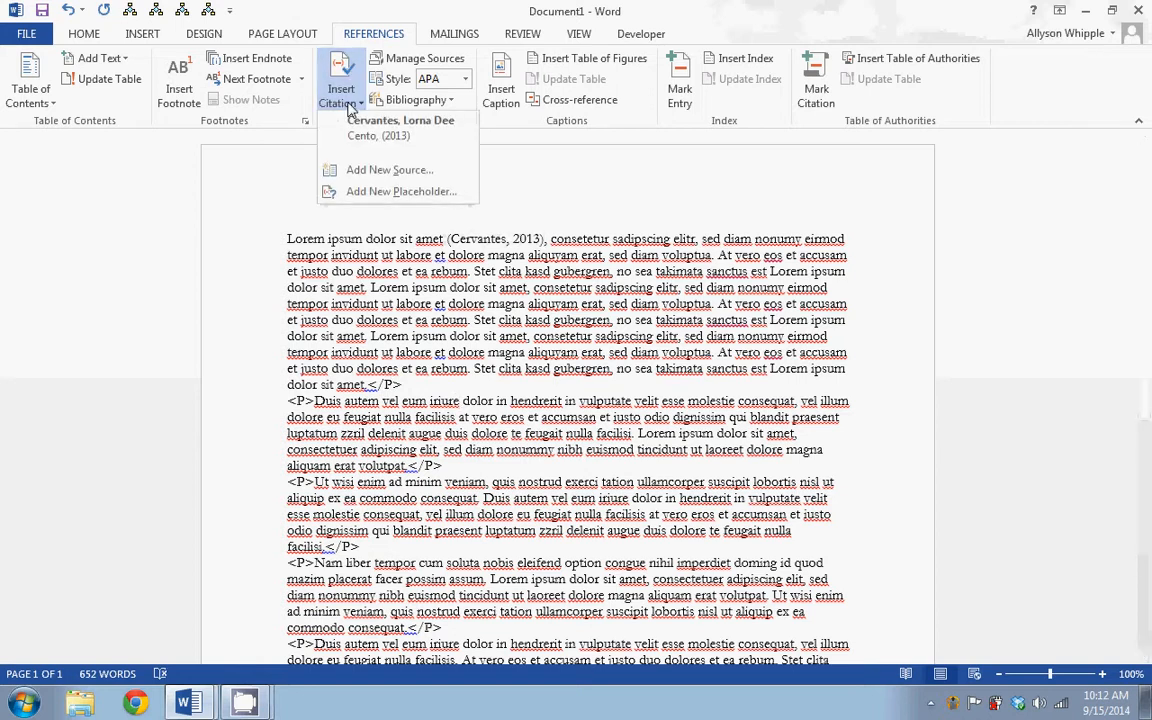
click(370, 172)
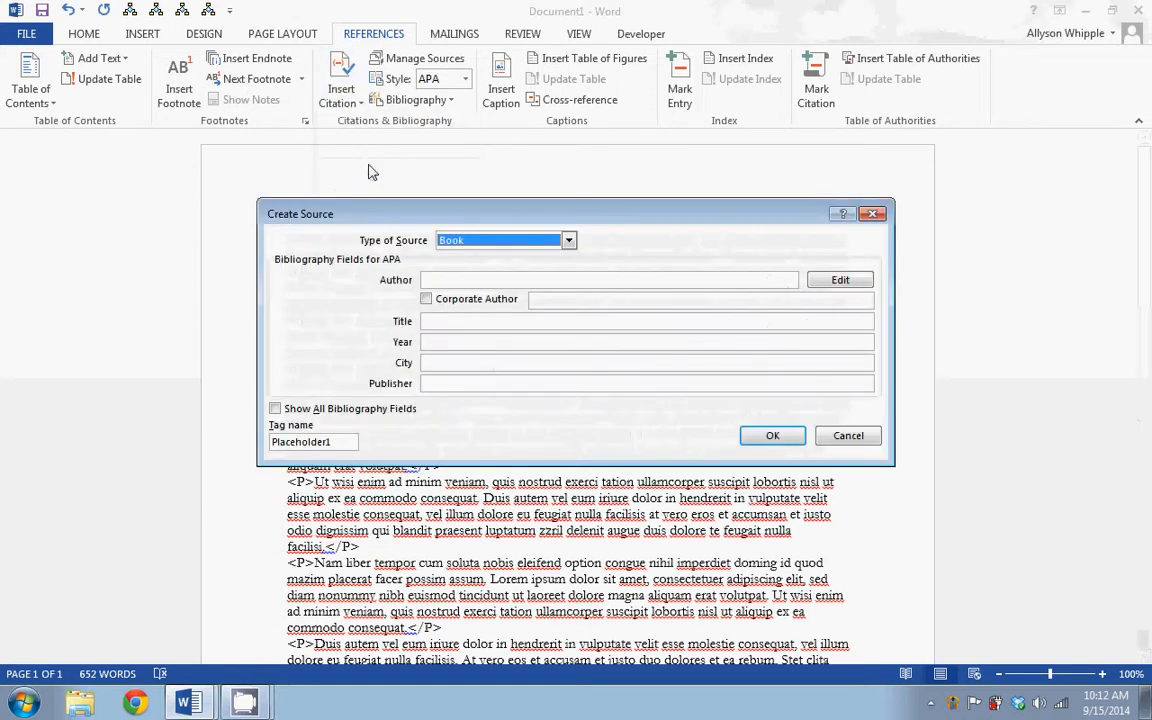
click(847, 436)
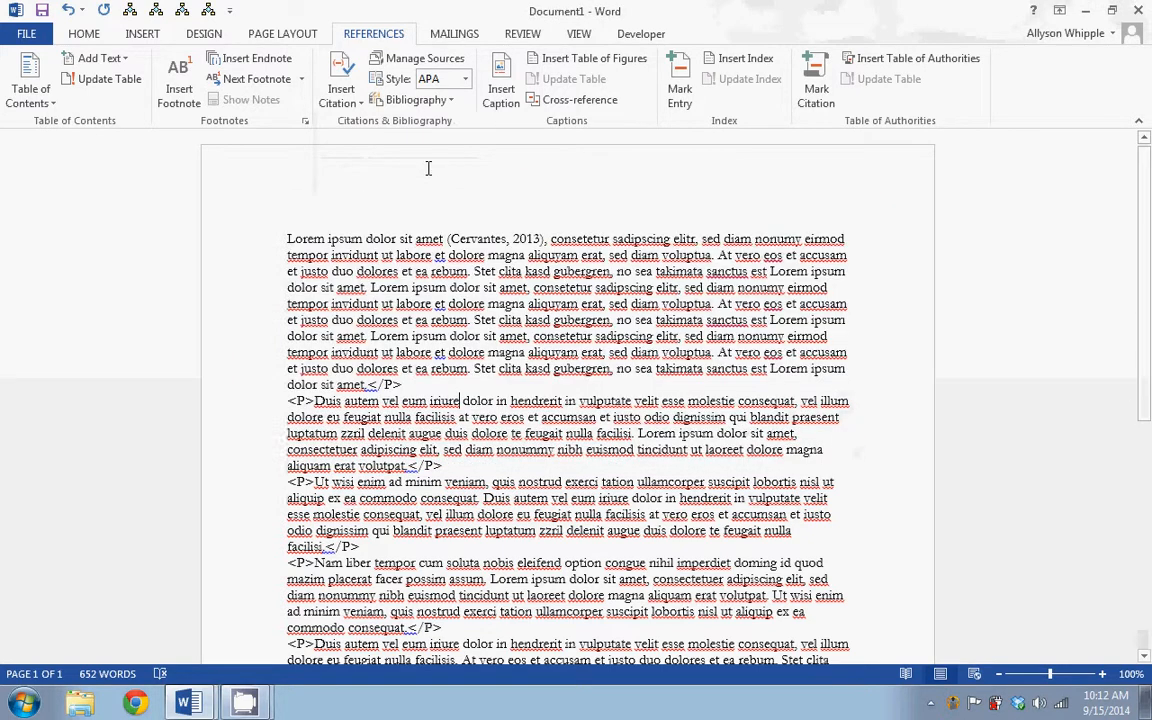
click(349, 106)
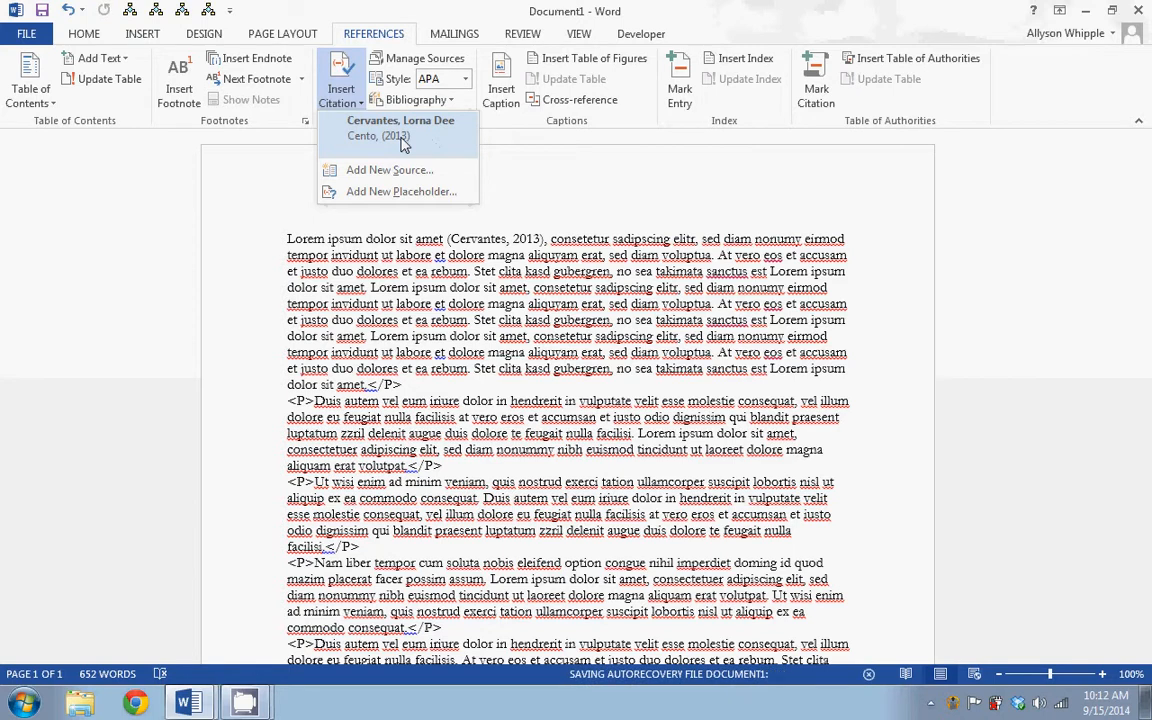
click(574, 388)
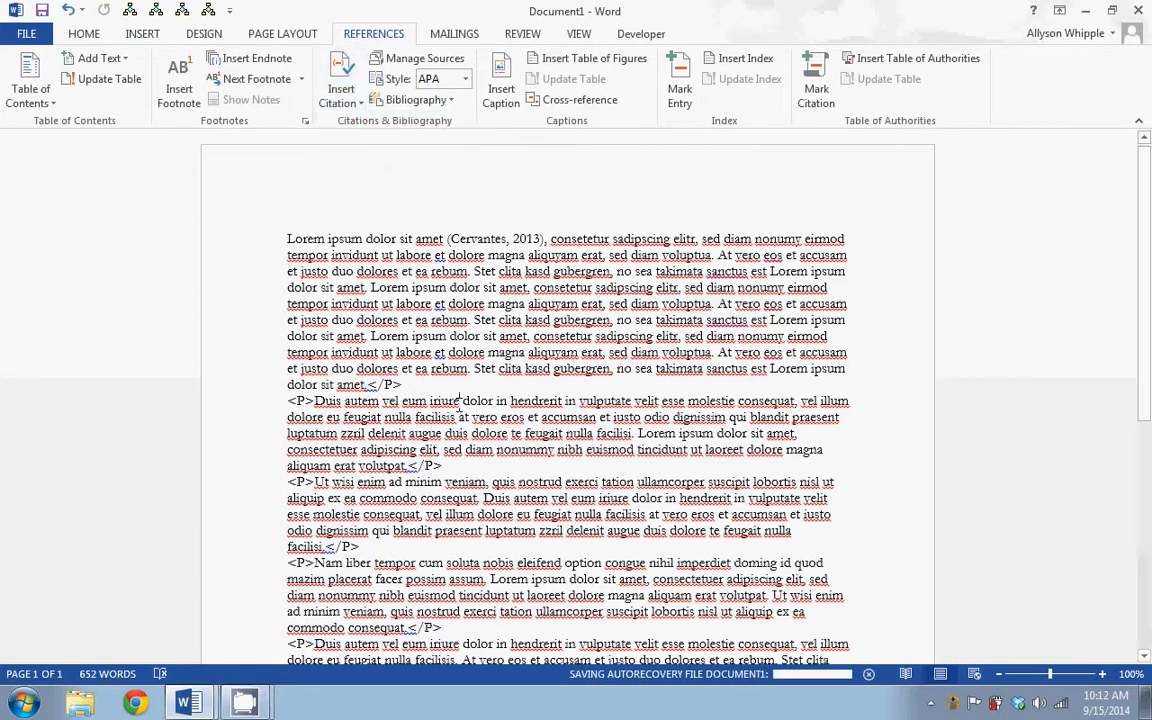
click(340, 92)
click(370, 169)
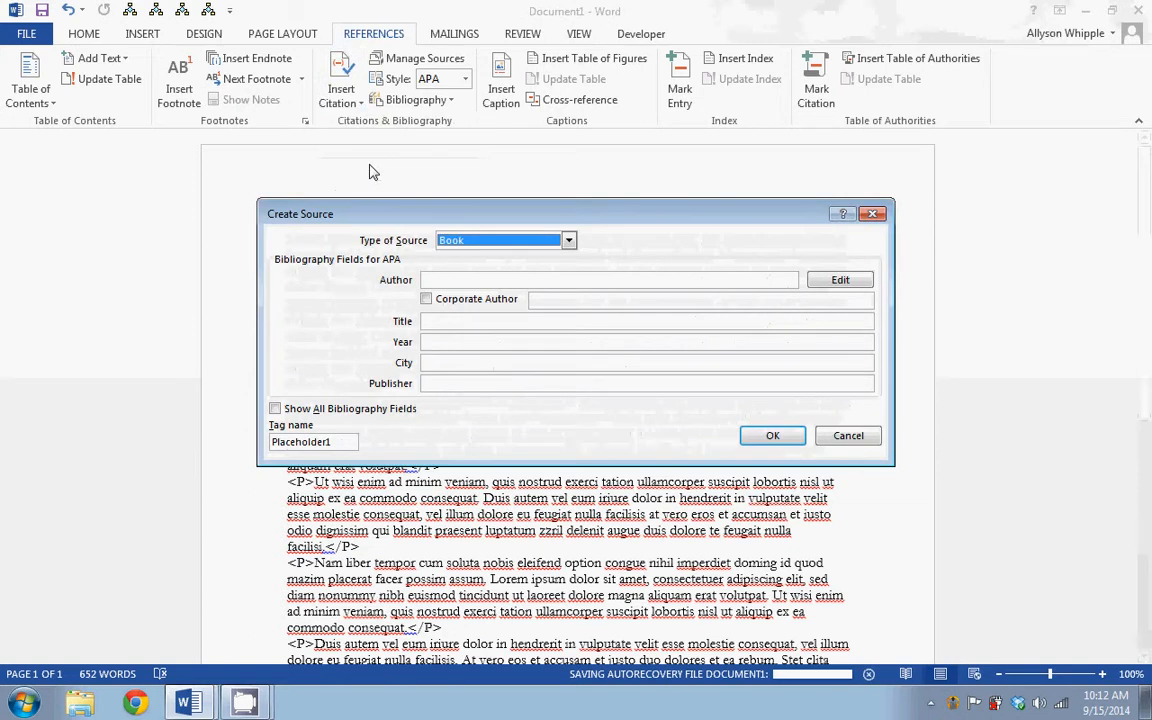
click(848, 435)
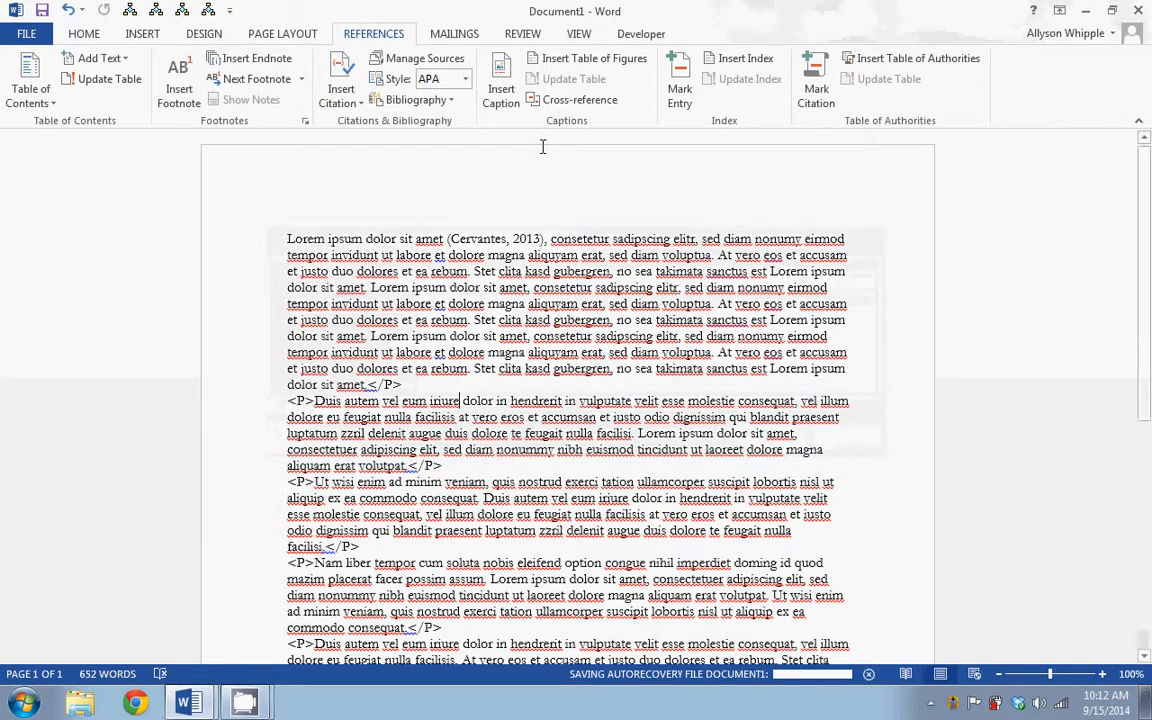
Insert a citation of the existing Cento (2013) source after "Duis autem vel eum iriure" in the second paragraph
click(330, 100)
click(336, 124)
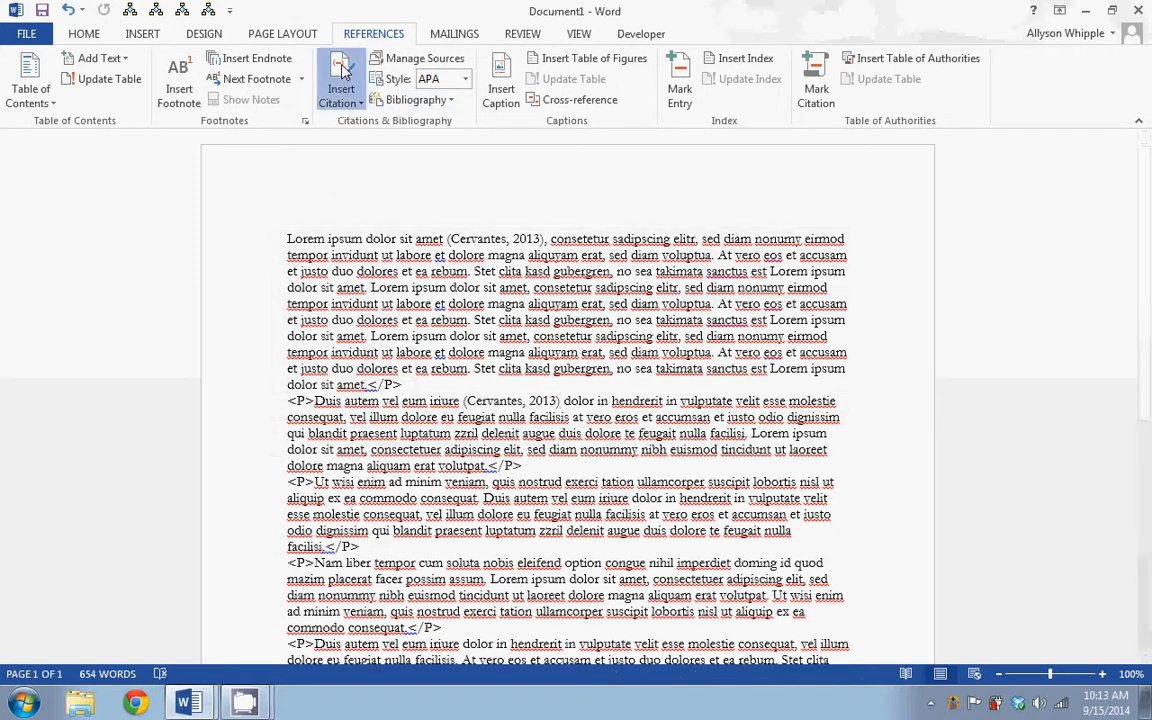
Add a new journal article source for a citation after "Ut wisi enim ad minim veniam, quis", with the author's name and title Article Title
click(340, 95)
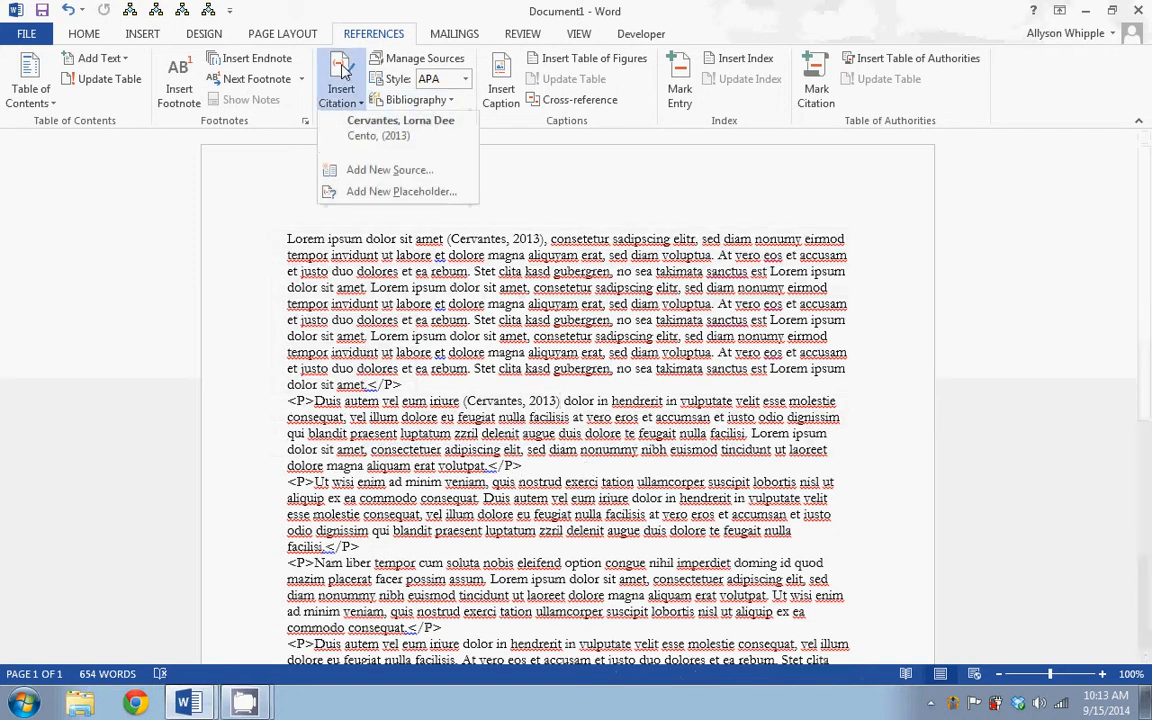
click(374, 175)
click(450, 240)
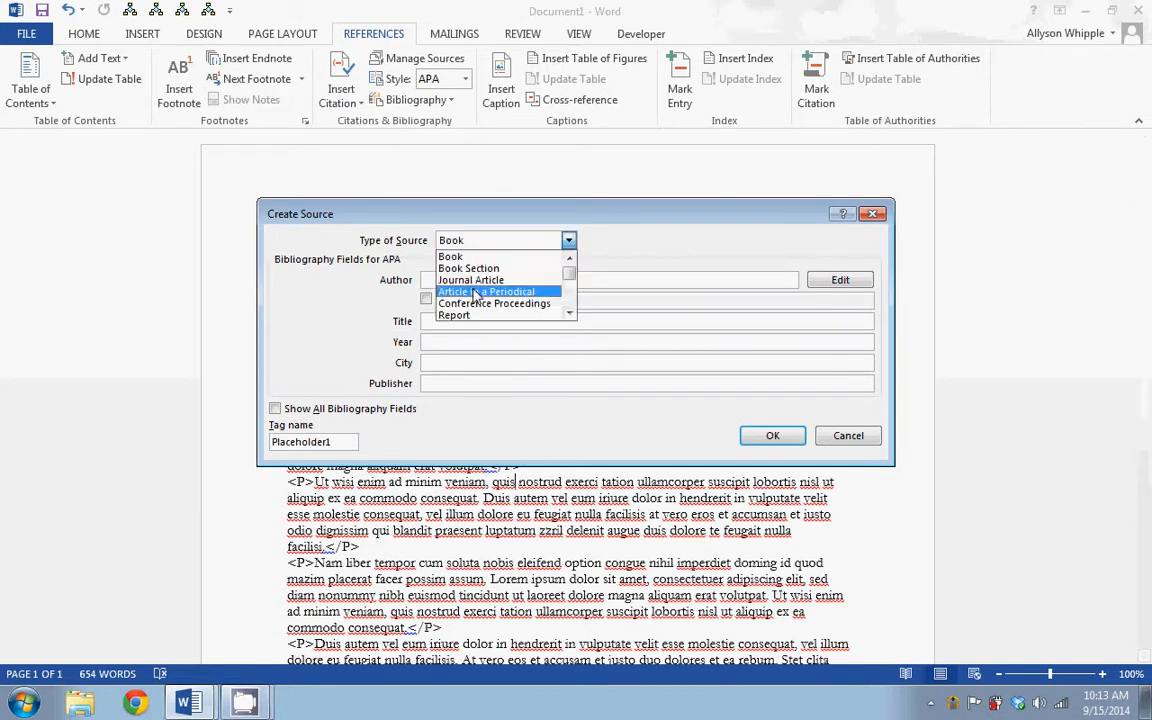
click(458, 280)
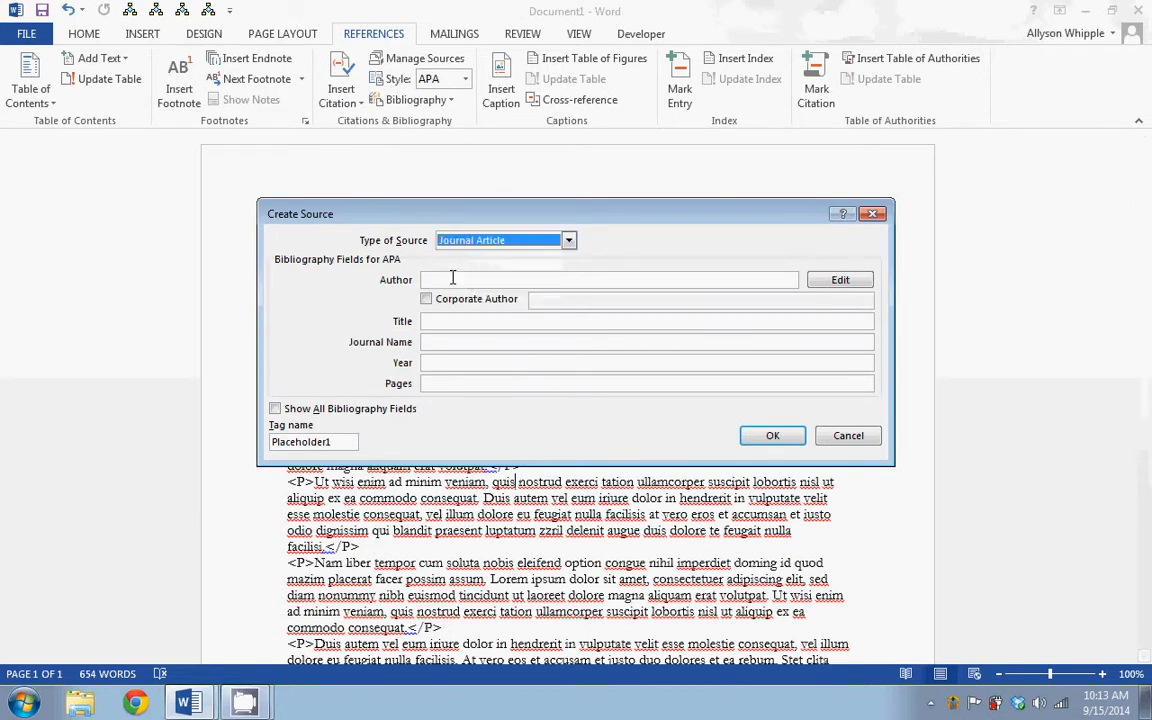
click(452, 279)
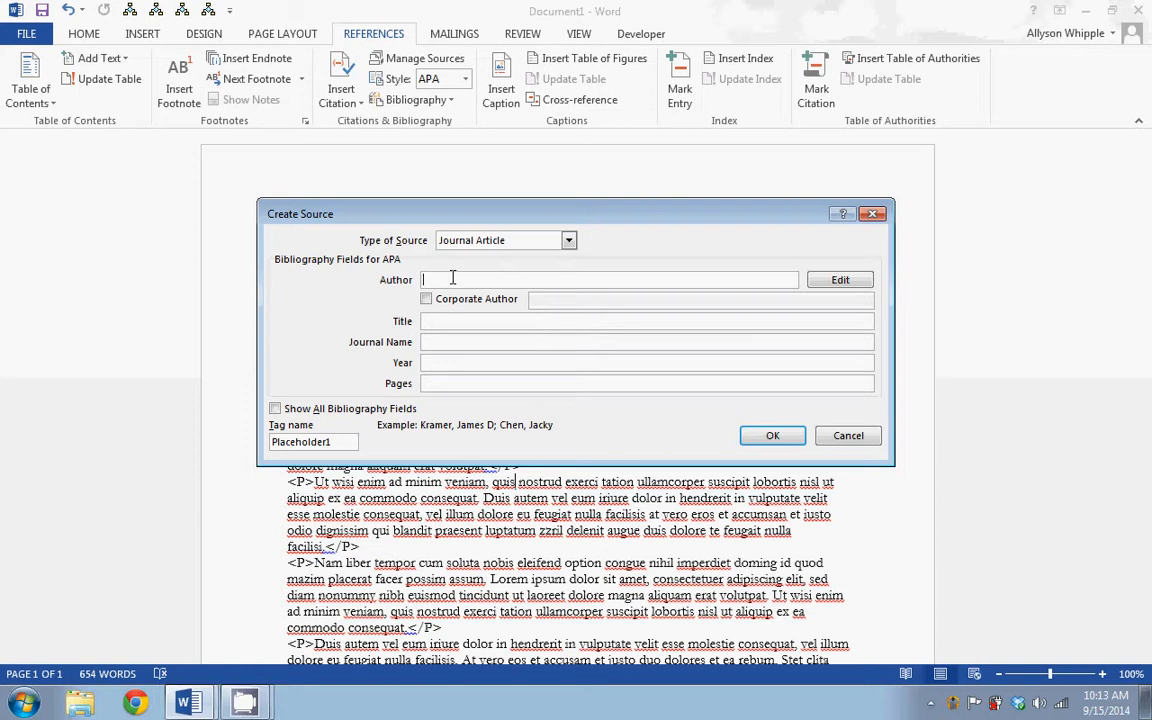
text(Smith, Judy)
key(Tab)
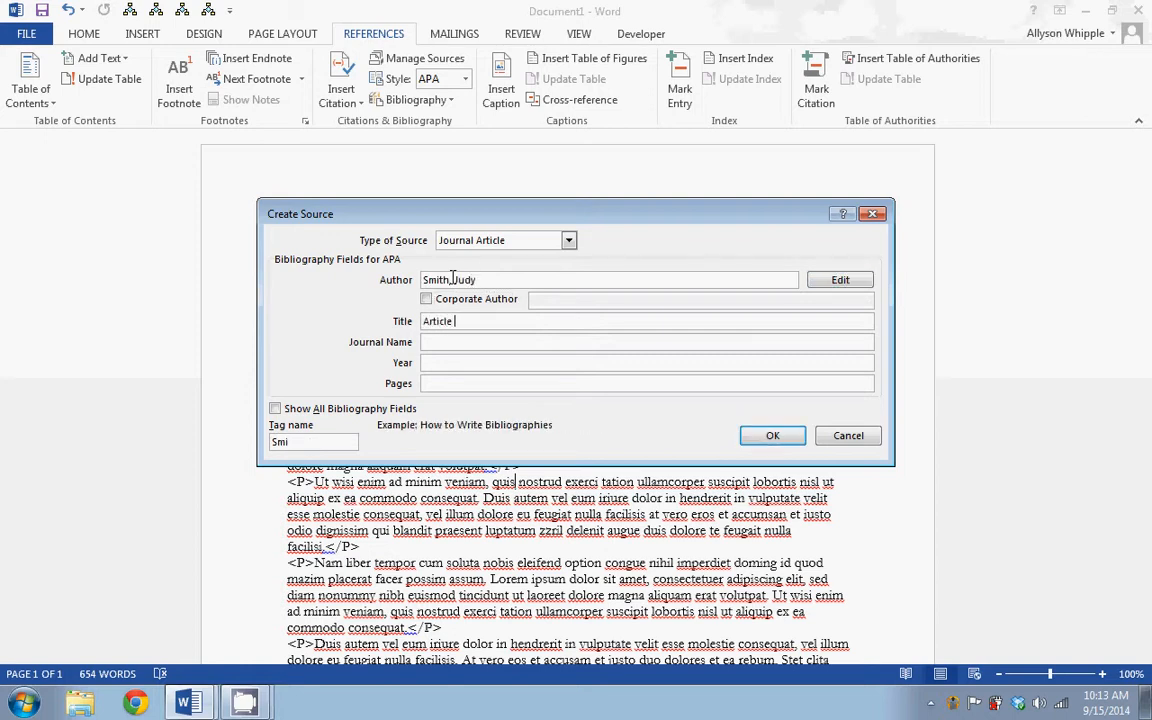
key(Tab)
Complete the article source with journal name Journal of Writing, year 2014 and pages 77-89, and insert its citation
text(Journal )
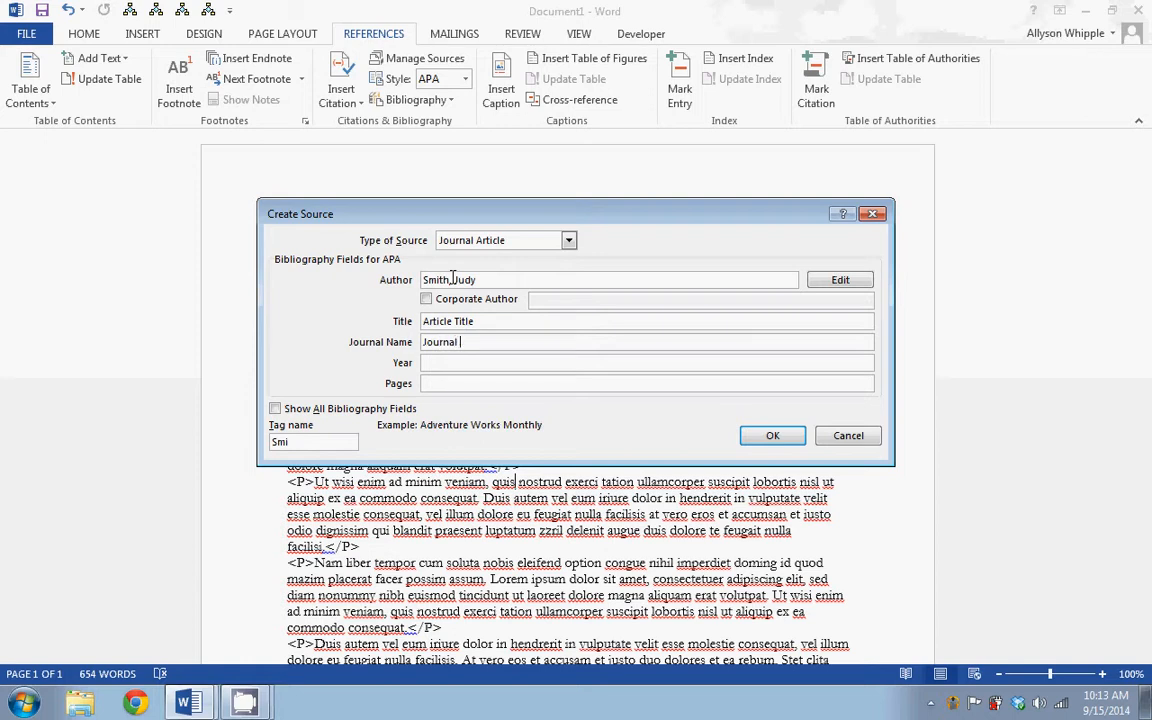
text(of Writing)
key(Tab)
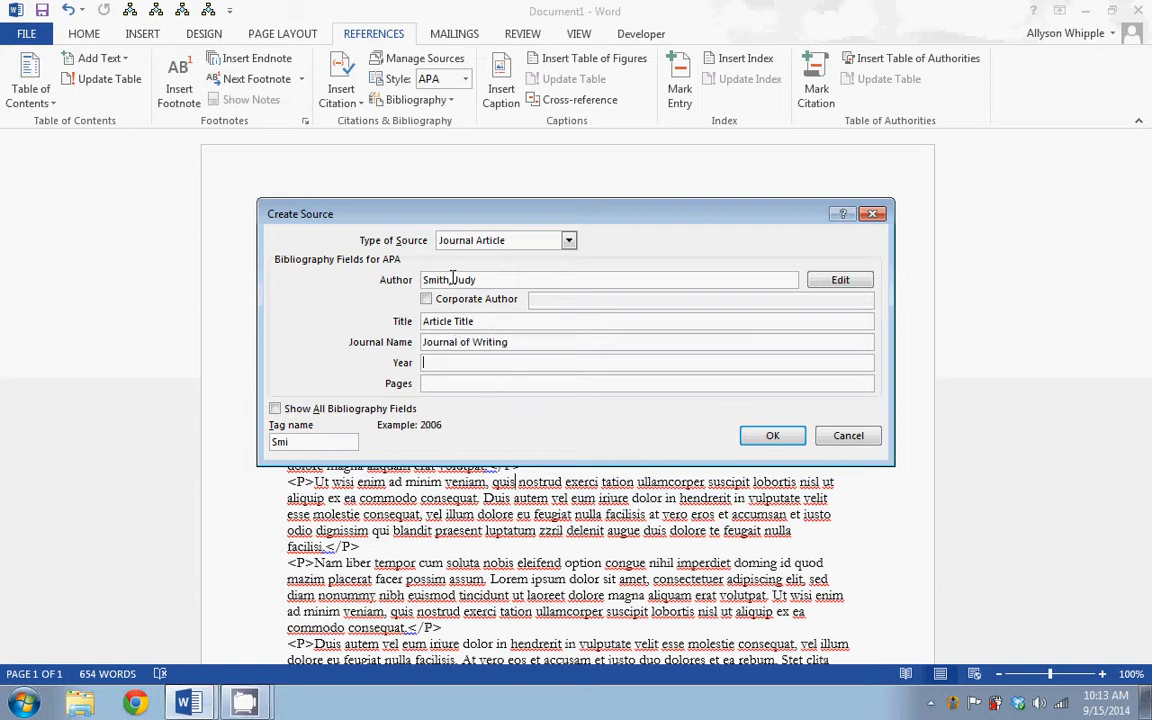
text(2015)
key(Tab)
click(470, 364)
key(BackSpace)
text(4)
click(452, 385)
text(77-89)
click(768, 439)
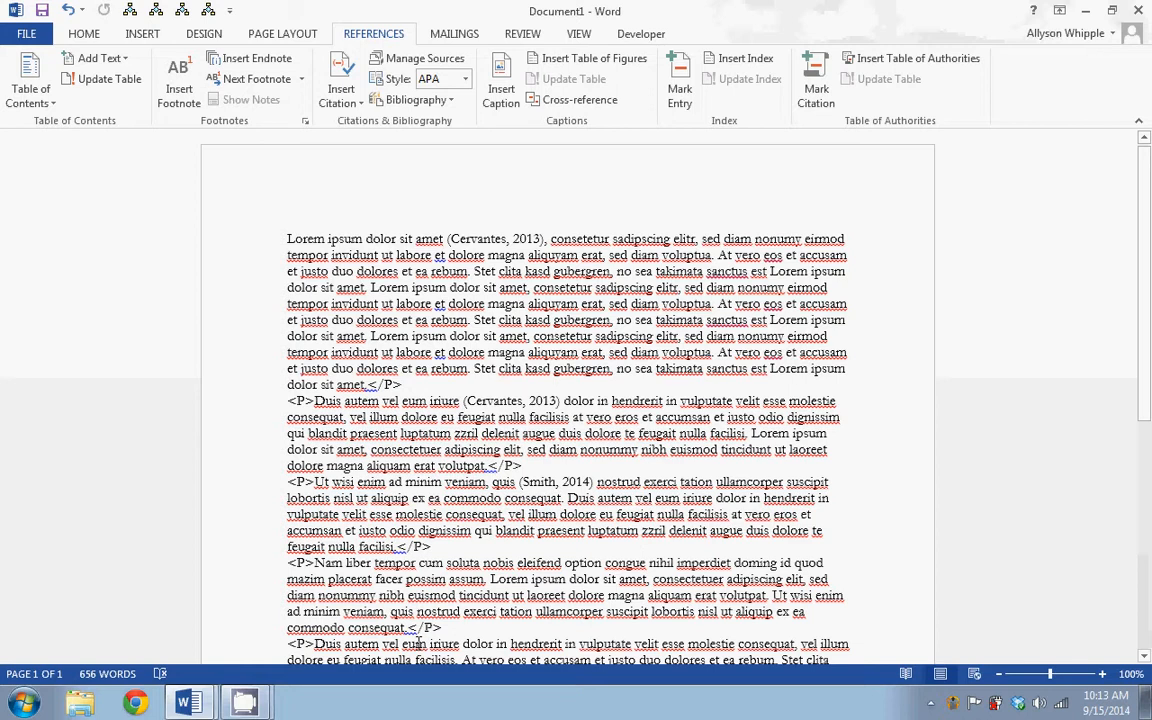
Insert a citation of the existing Article Title (2014) source after "facer possim assum" in the "Nam liber tempor" paragraph
click(486, 578)
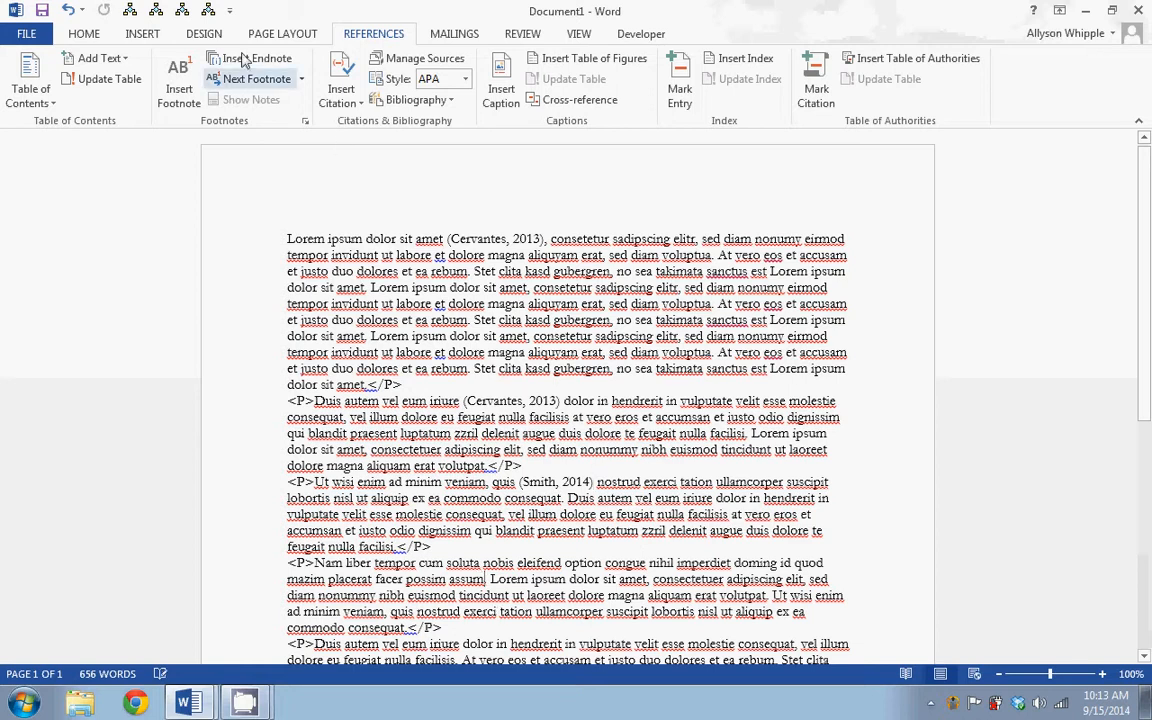
click(341, 88)
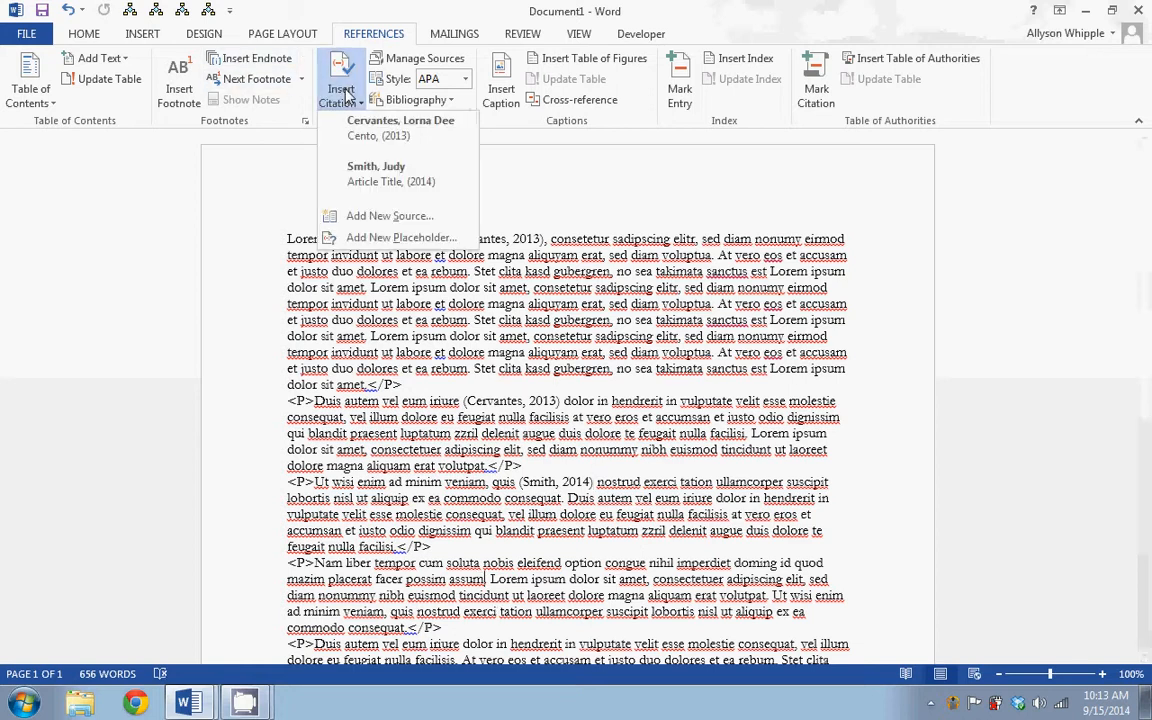
click(375, 174)
Insert a page break after the final "amet." at the end of the document
scroll(556, 303, down, 9)
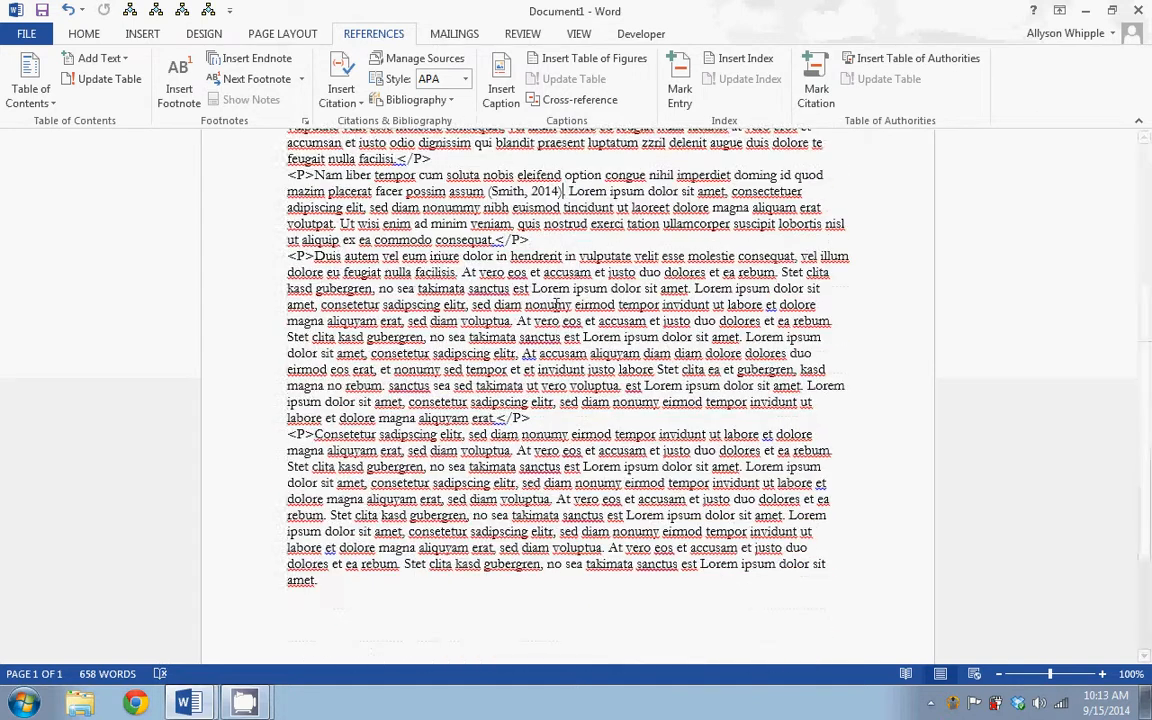
scroll(556, 305, up, 2)
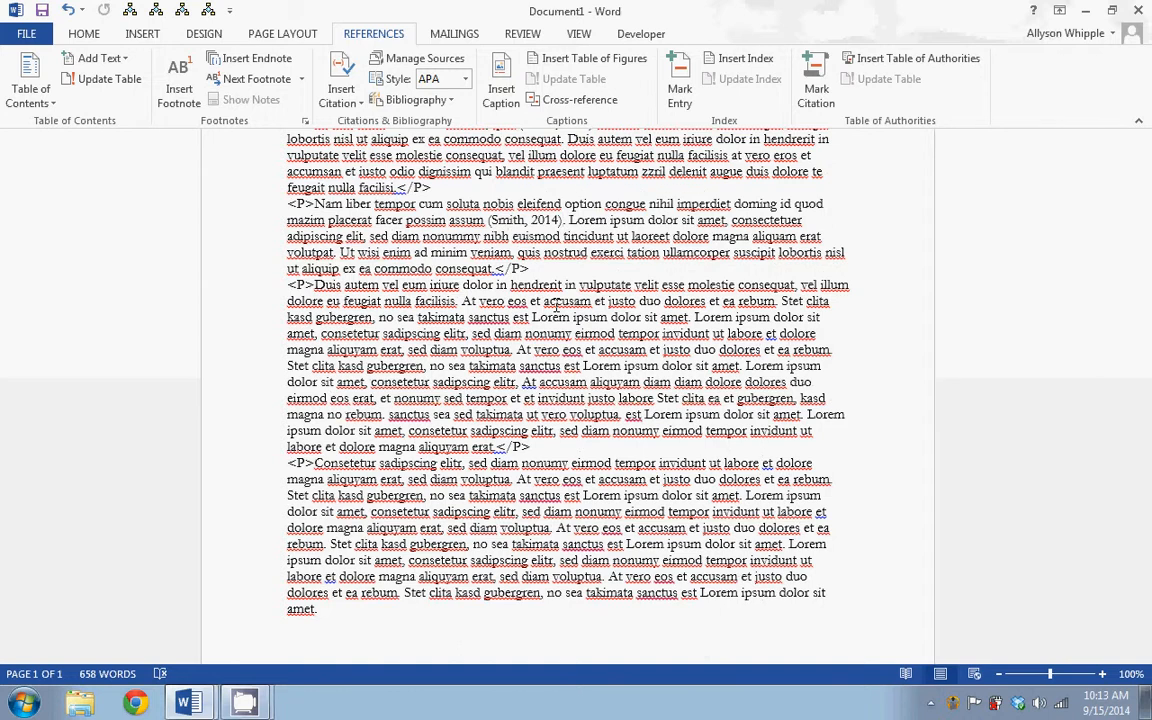
scroll(556, 303, down, 2)
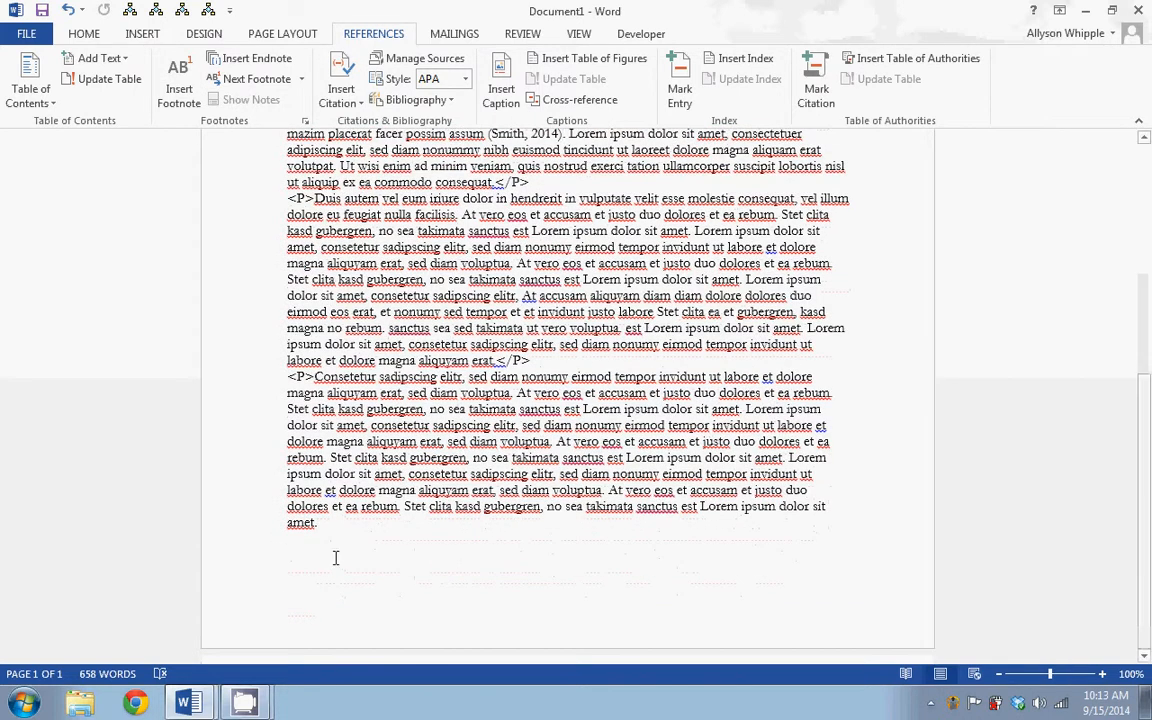
click(318, 528)
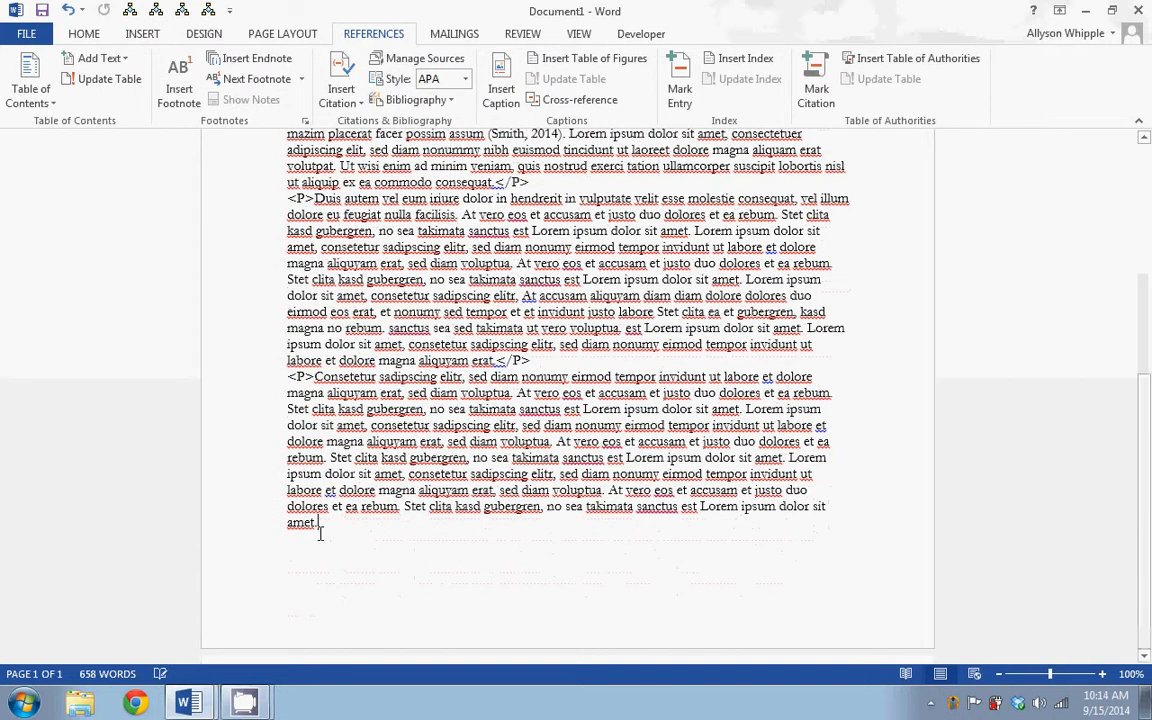
click(132, 35)
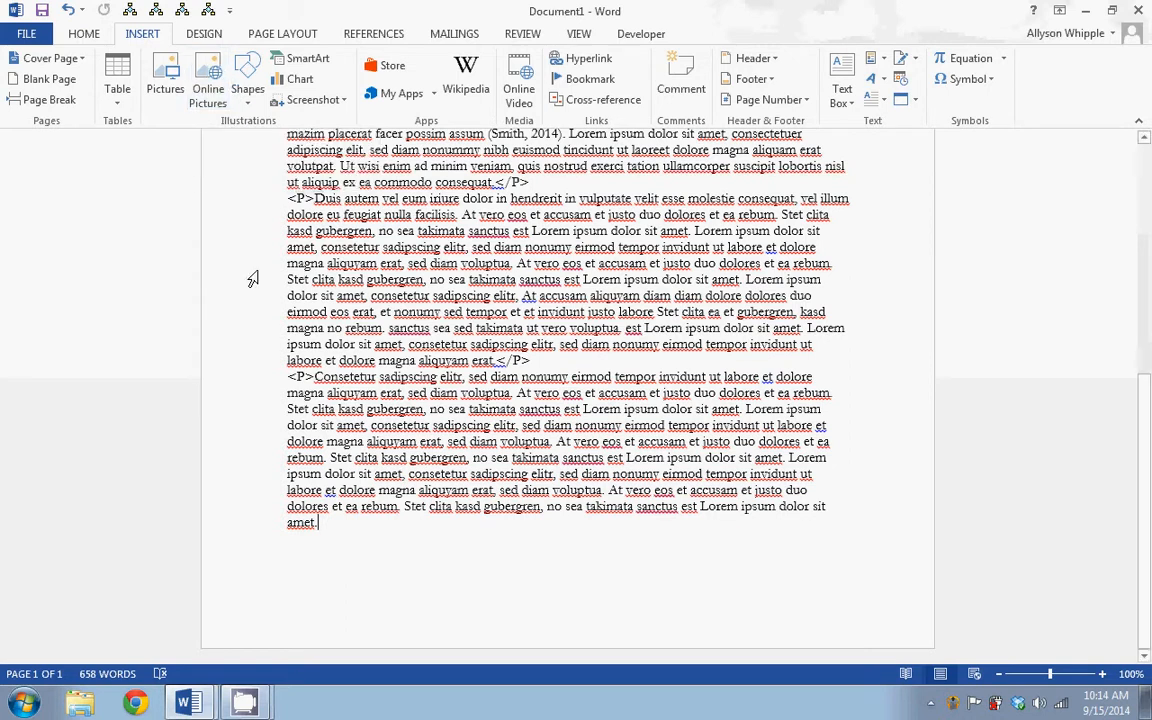
click(48, 99)
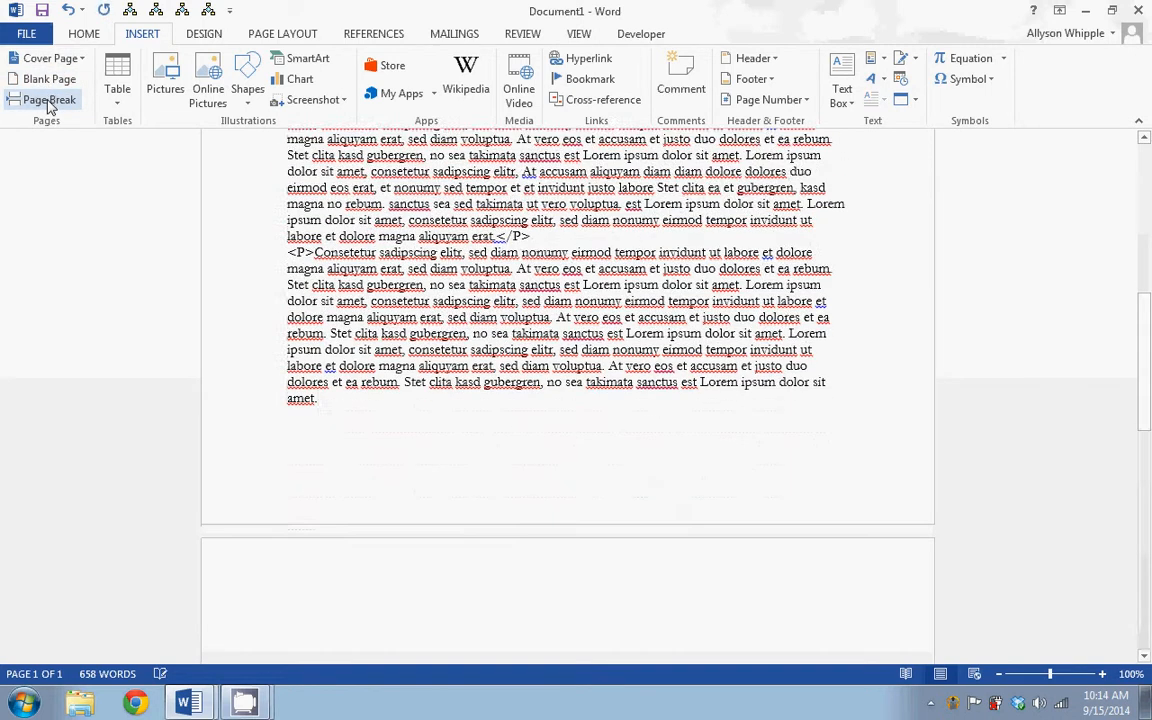
Insert the built-in References bibliography on the new blank page
scroll(376, 286, down, 6)
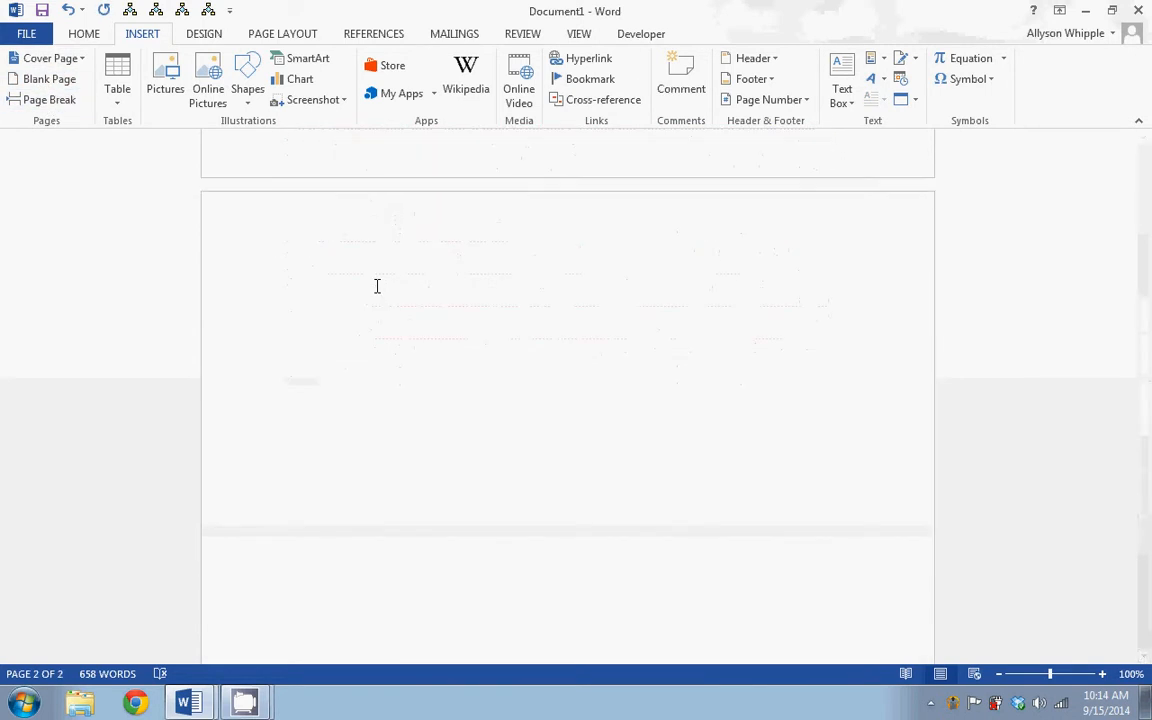
click(200, 36)
click(373, 33)
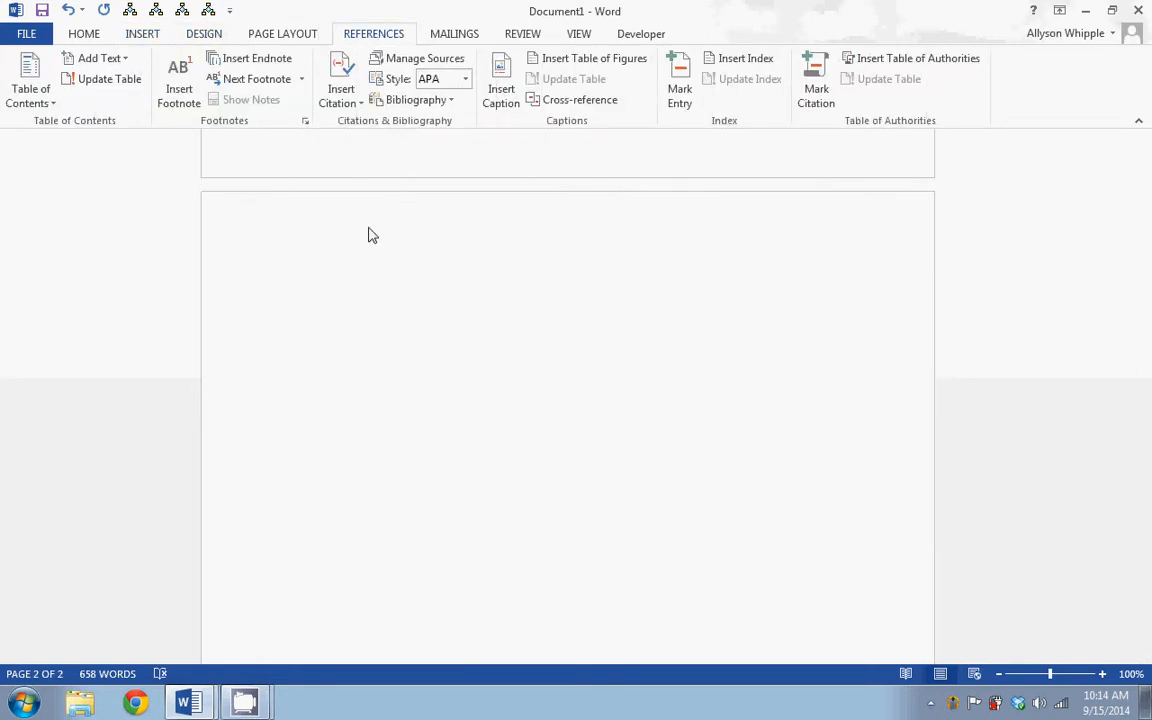
click(452, 101)
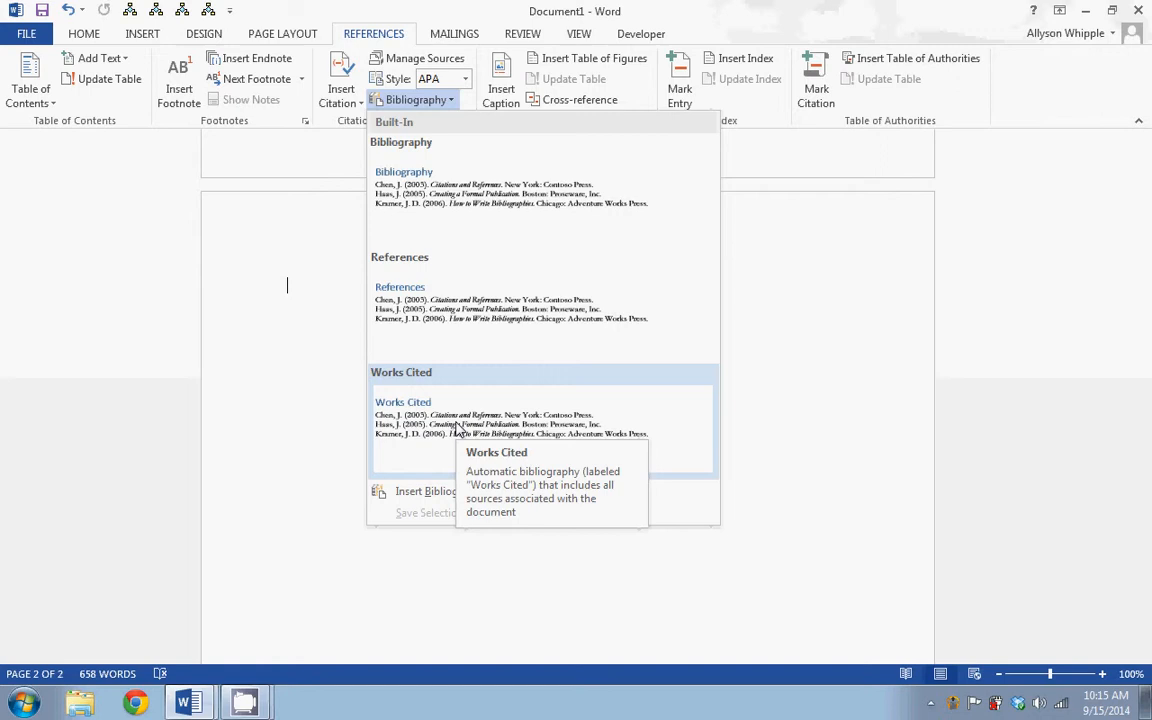
click(446, 328)
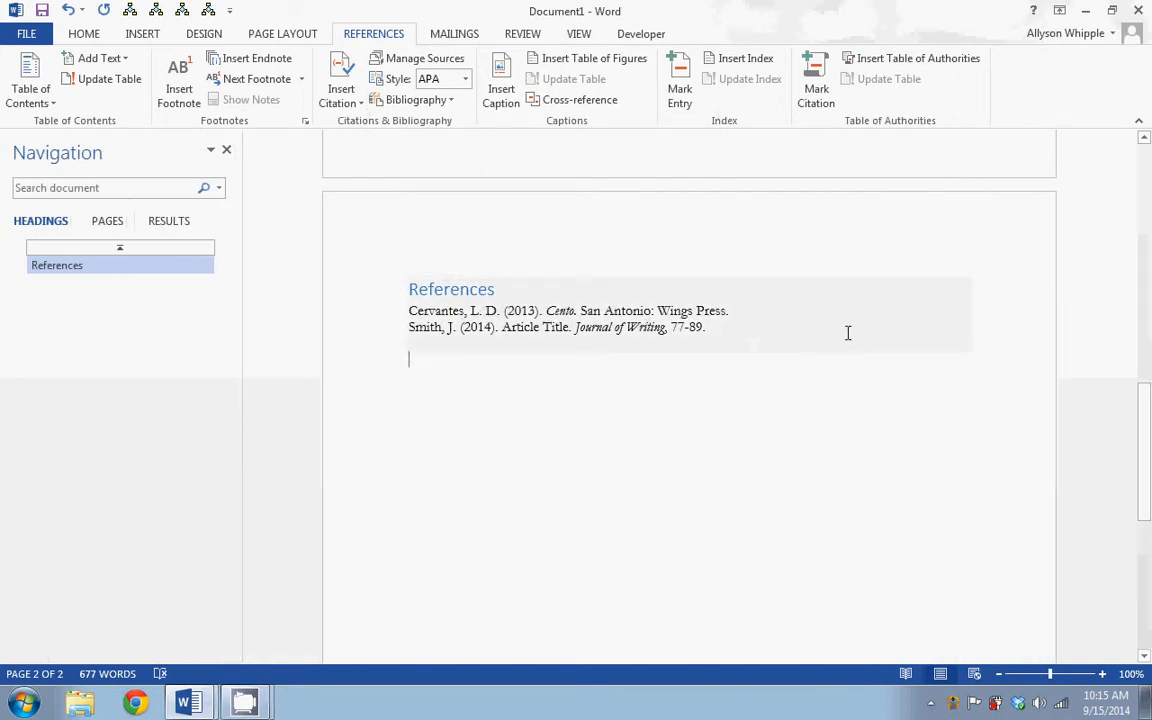
Copy the source Letters to the World (2008) from the Source Manager's master list to the current list
scroll(847, 333, up, 10)
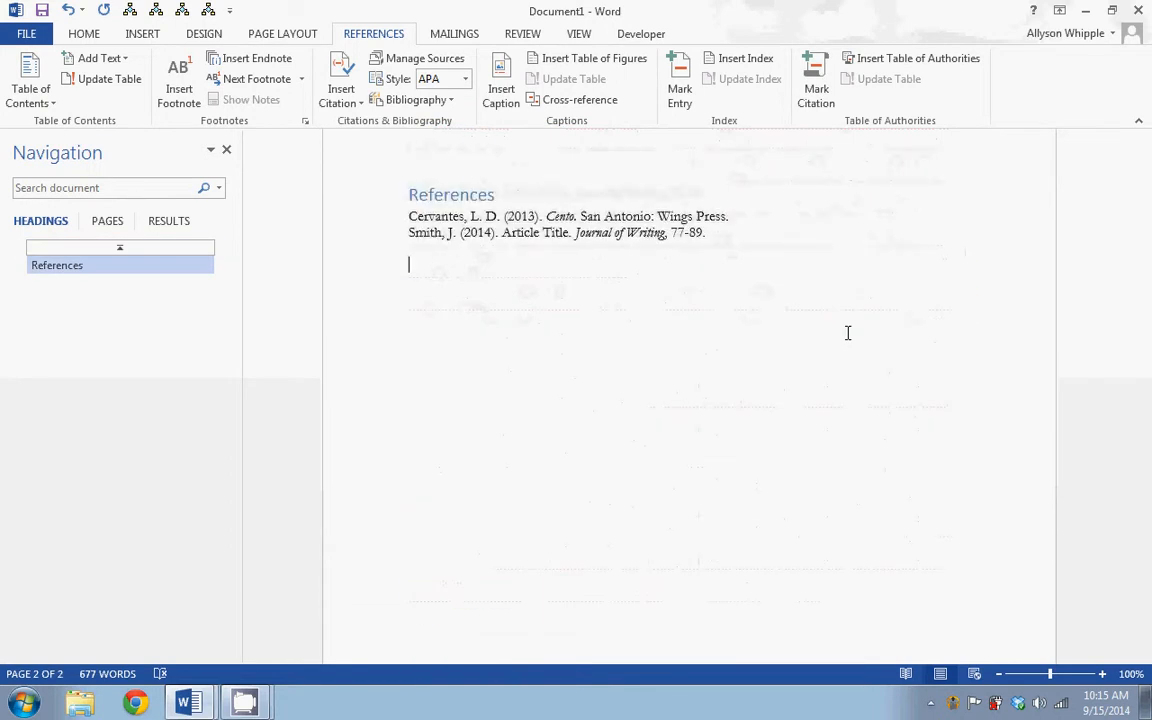
scroll(847, 333, up, 8)
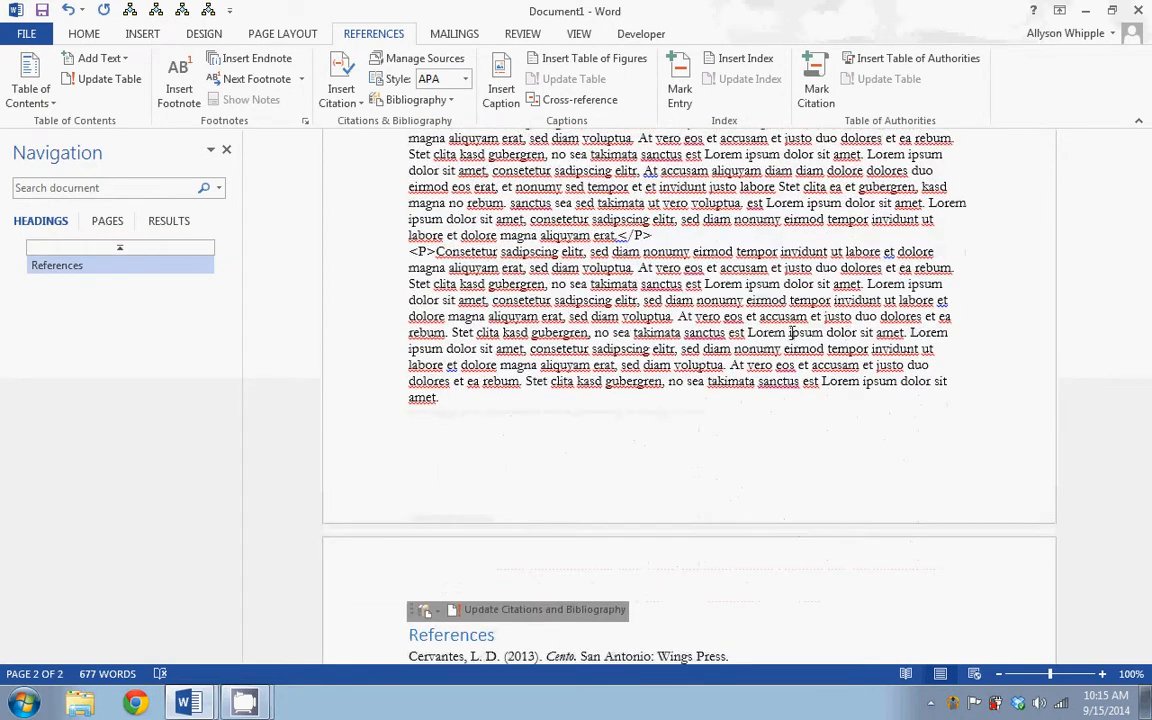
scroll(849, 348, up, 7)
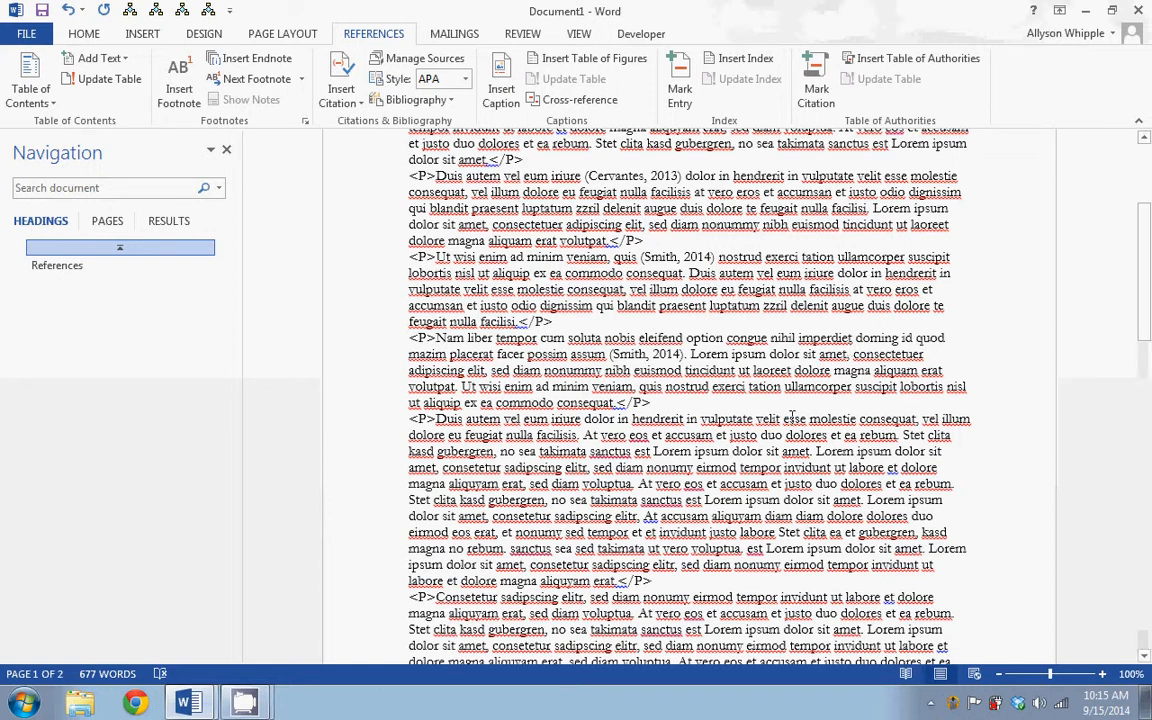
scroll(849, 346, down, 7)
scroll(687, 244, up, 5)
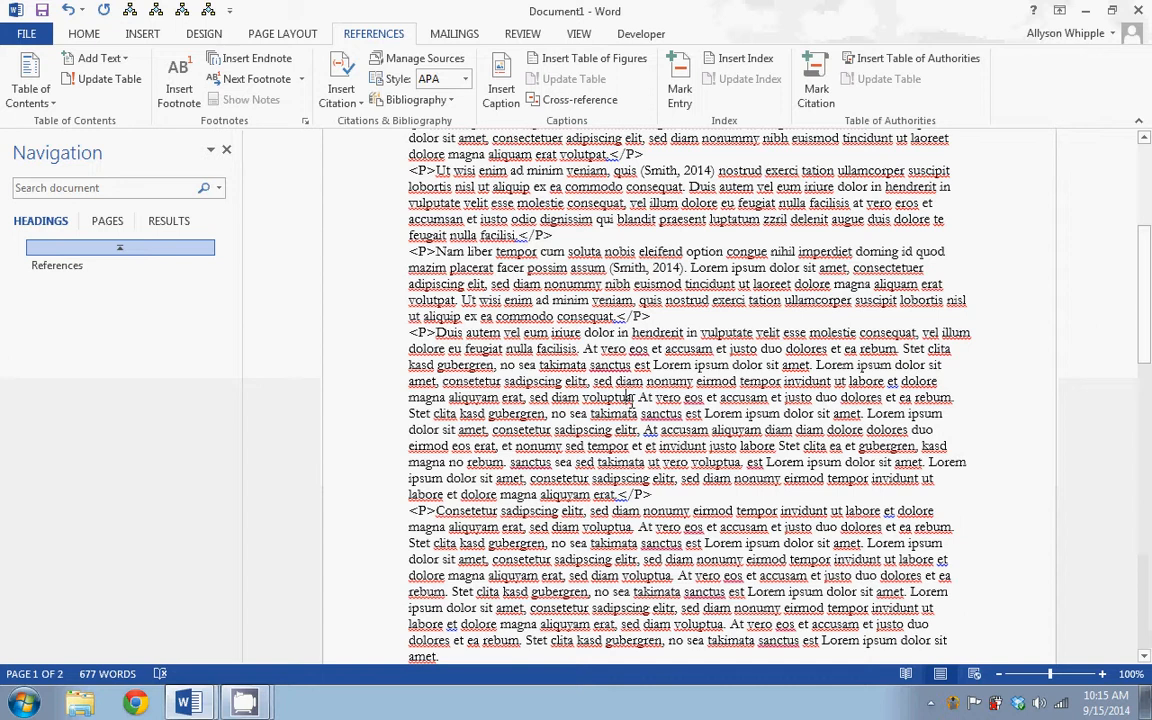
click(393, 64)
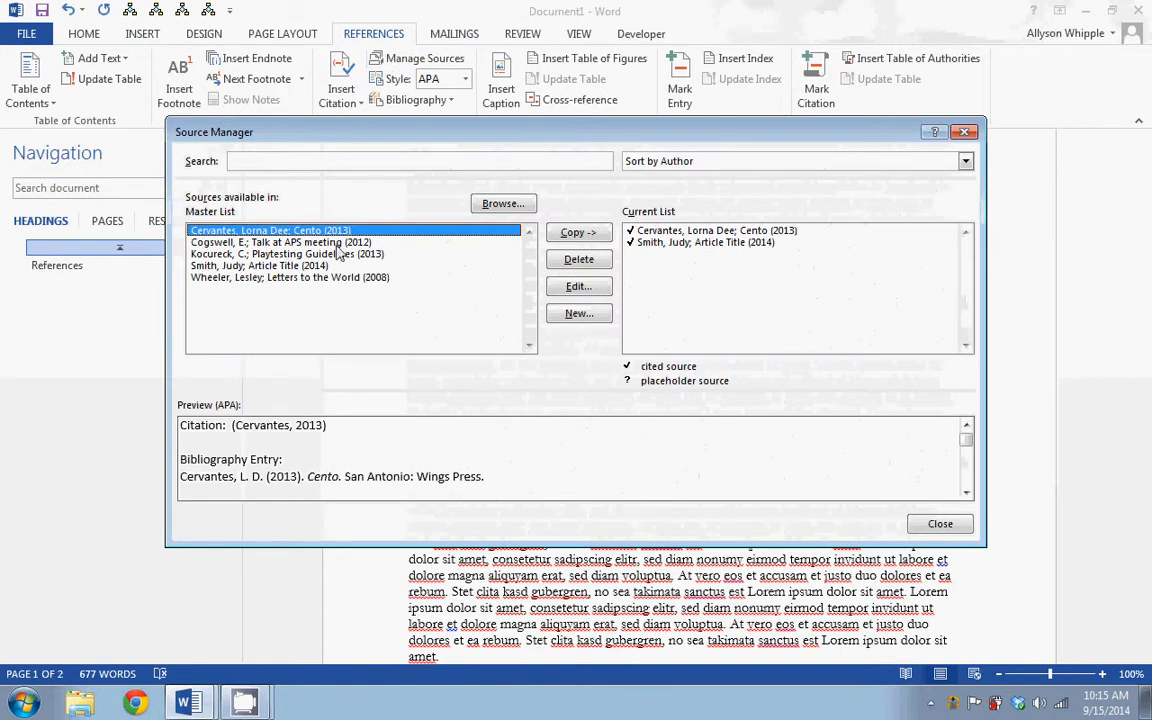
click(224, 277)
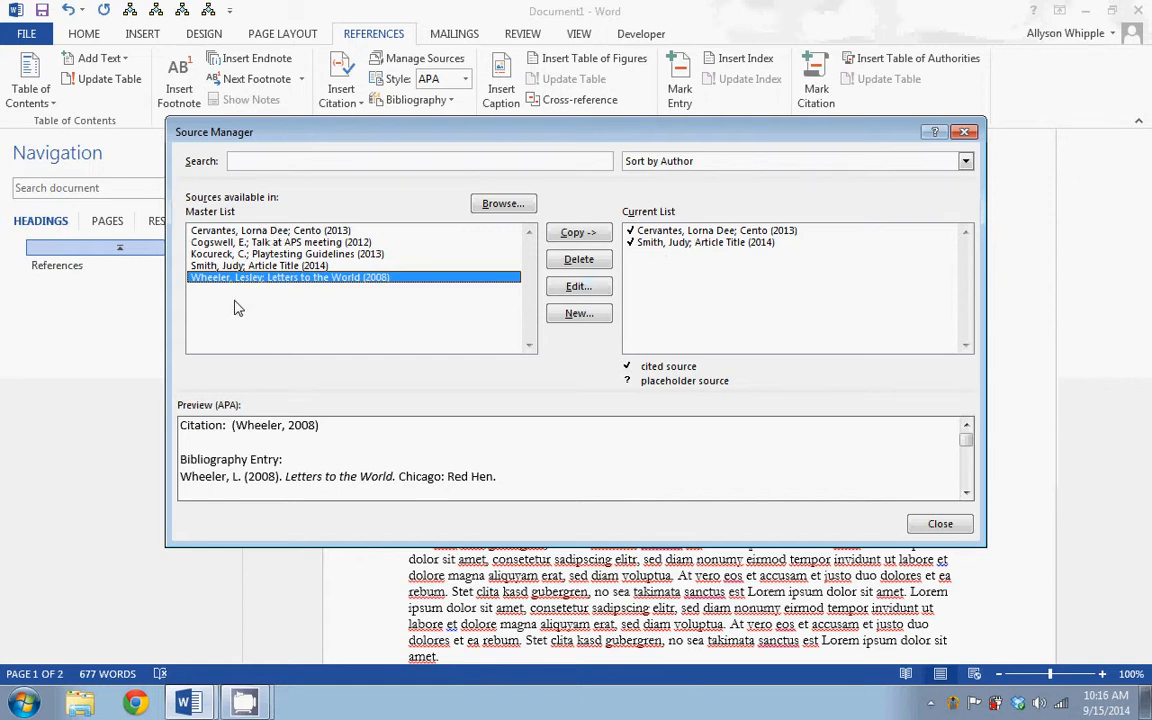
click(573, 236)
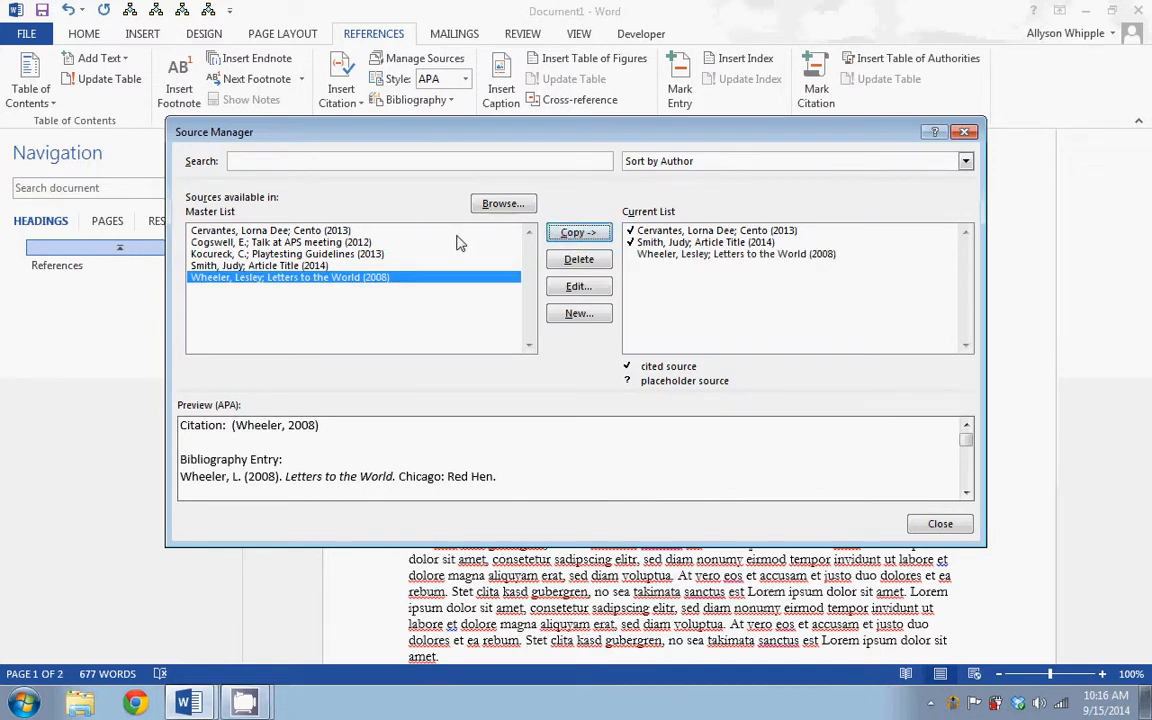
Copy the source Talk at APS meeting (2012) from the master list to the current list
click(250, 243)
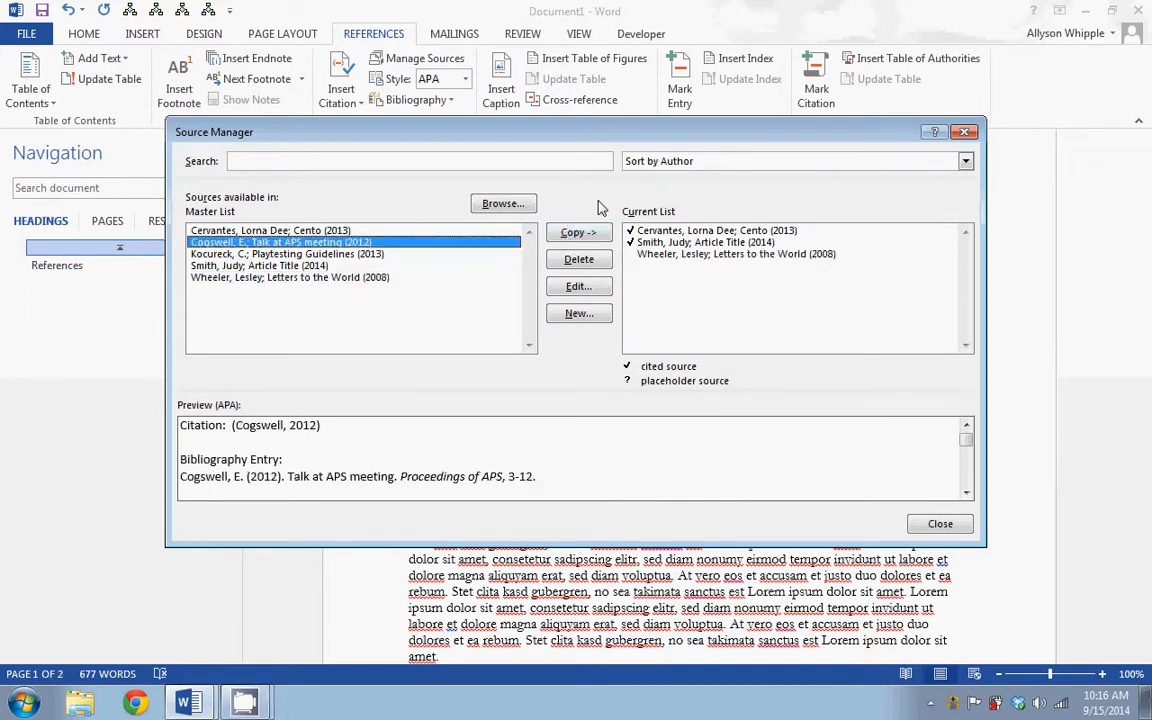
click(586, 236)
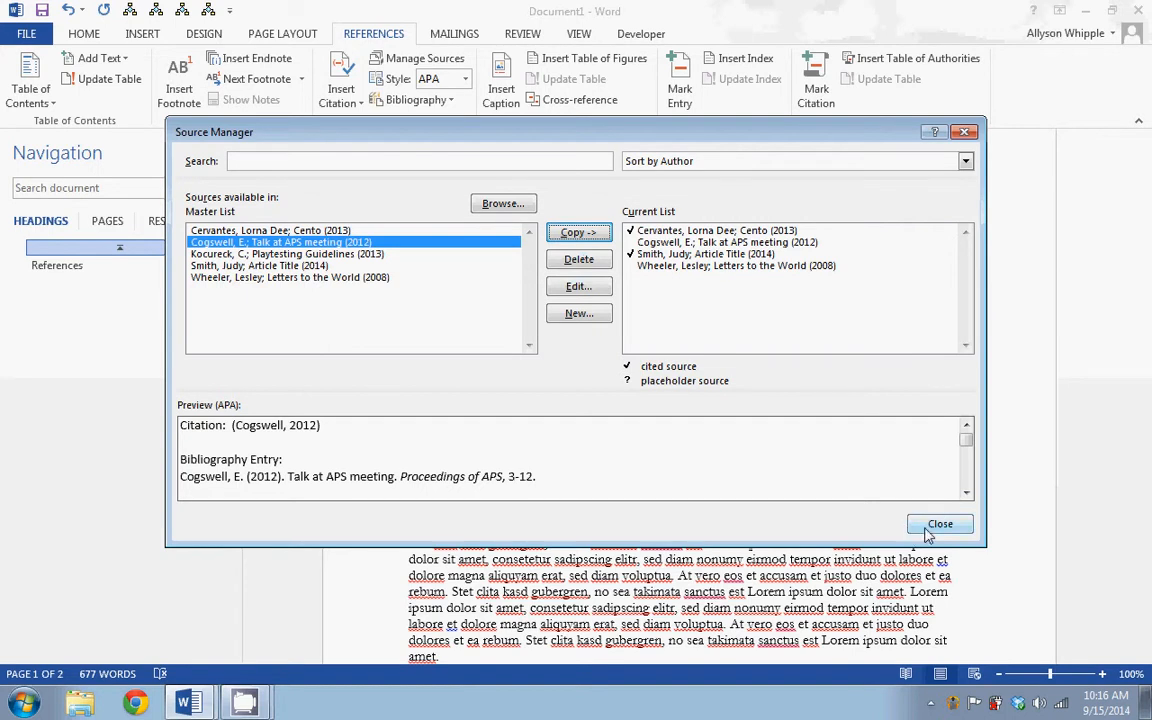
Create a new source of type Book Section with the author's full name and the title "Book Chapter"
click(576, 315)
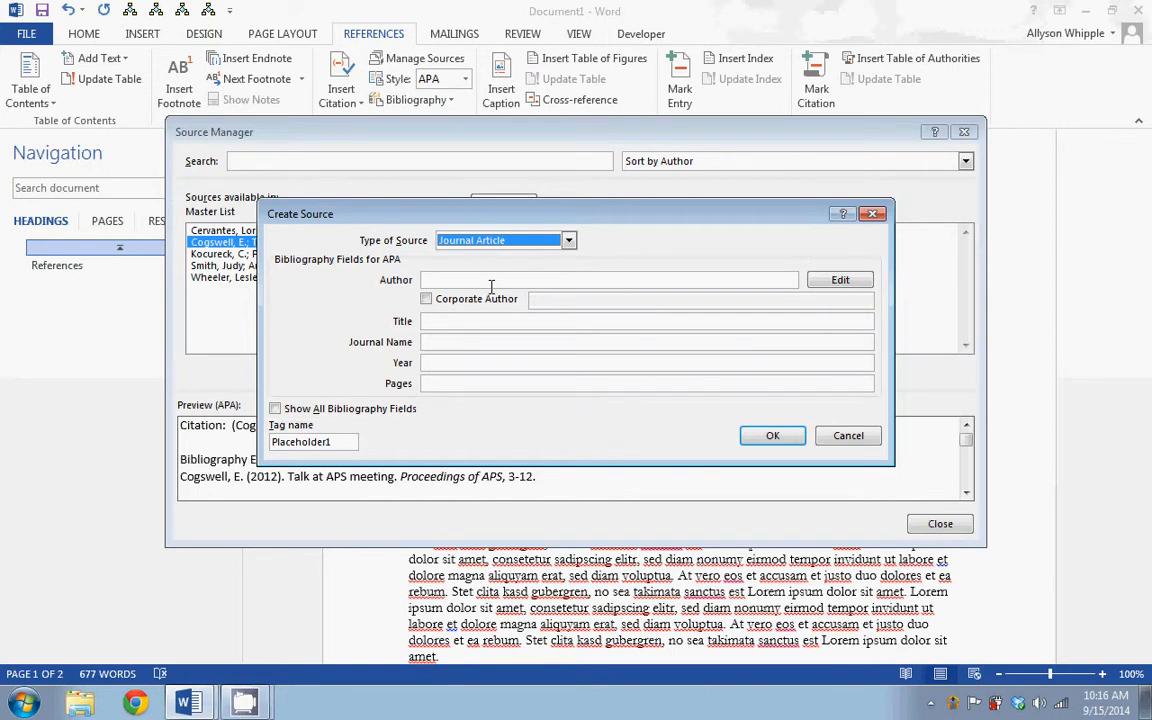
click(568, 241)
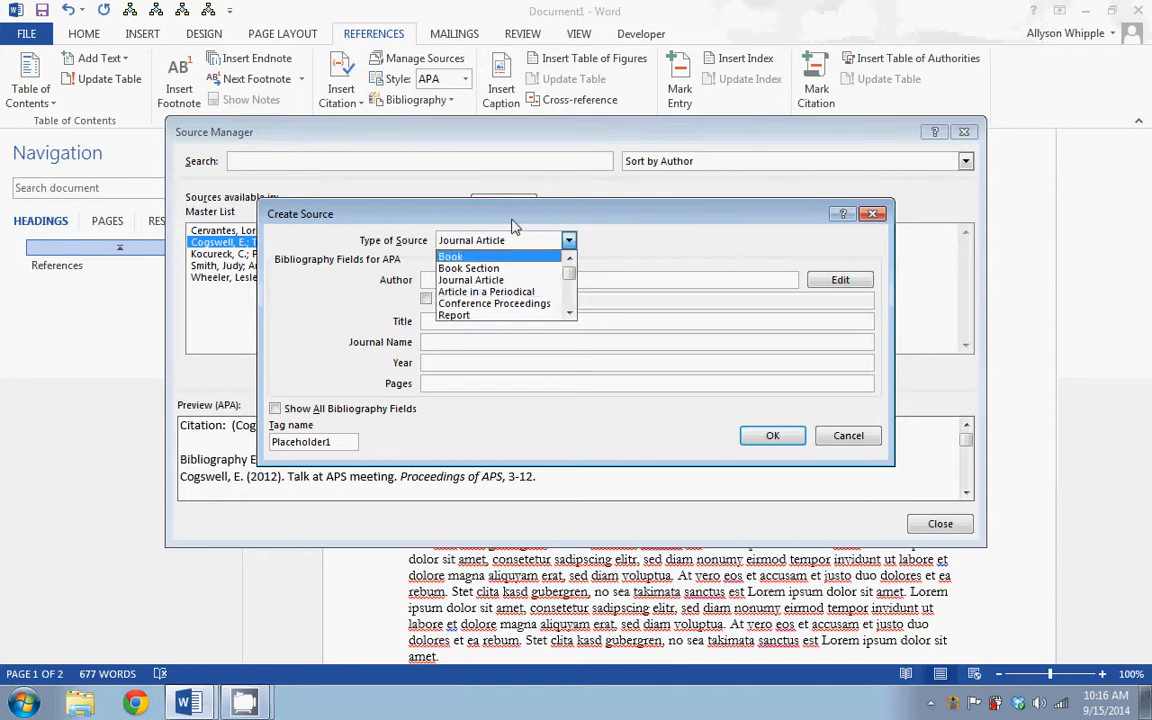
click(459, 270)
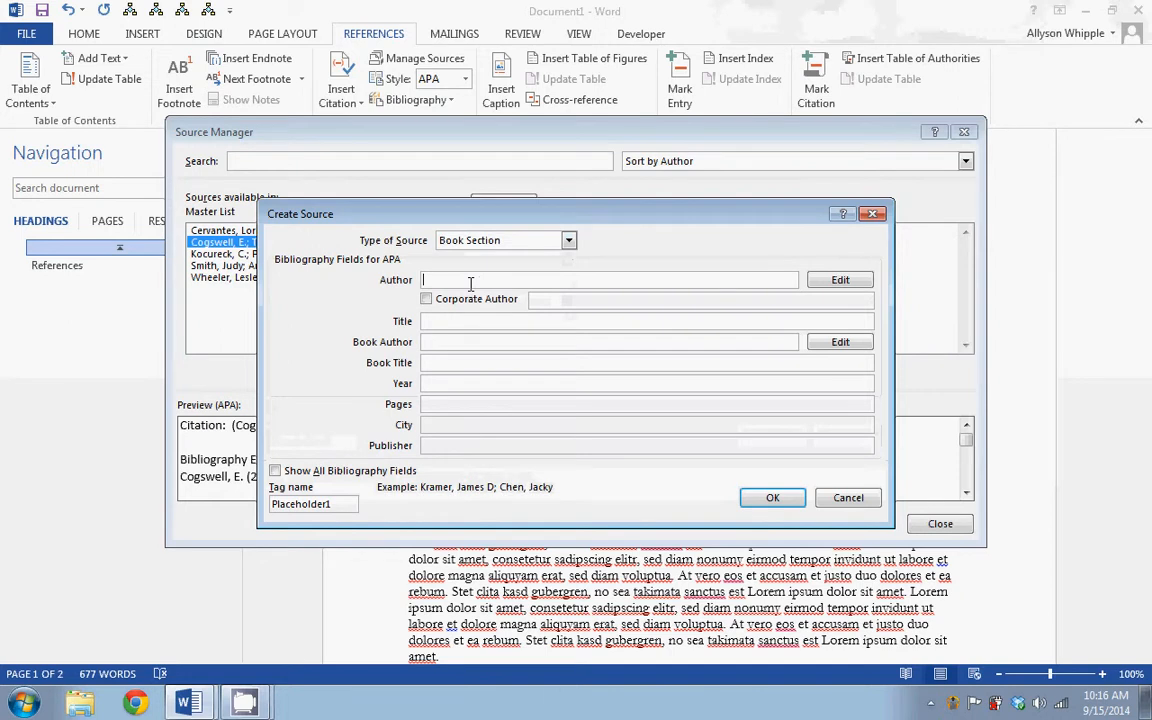
click(470, 280)
text(Miller<)
text( Henry)
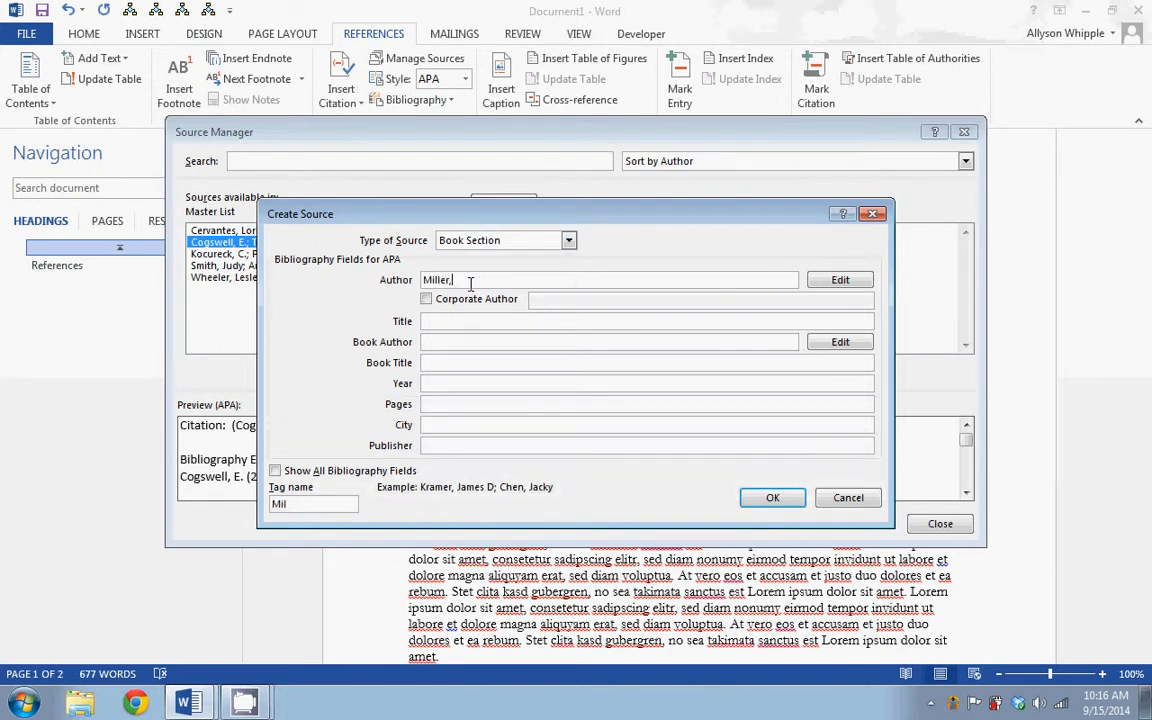
key(Tab)
key(Tab)
key(Tab)
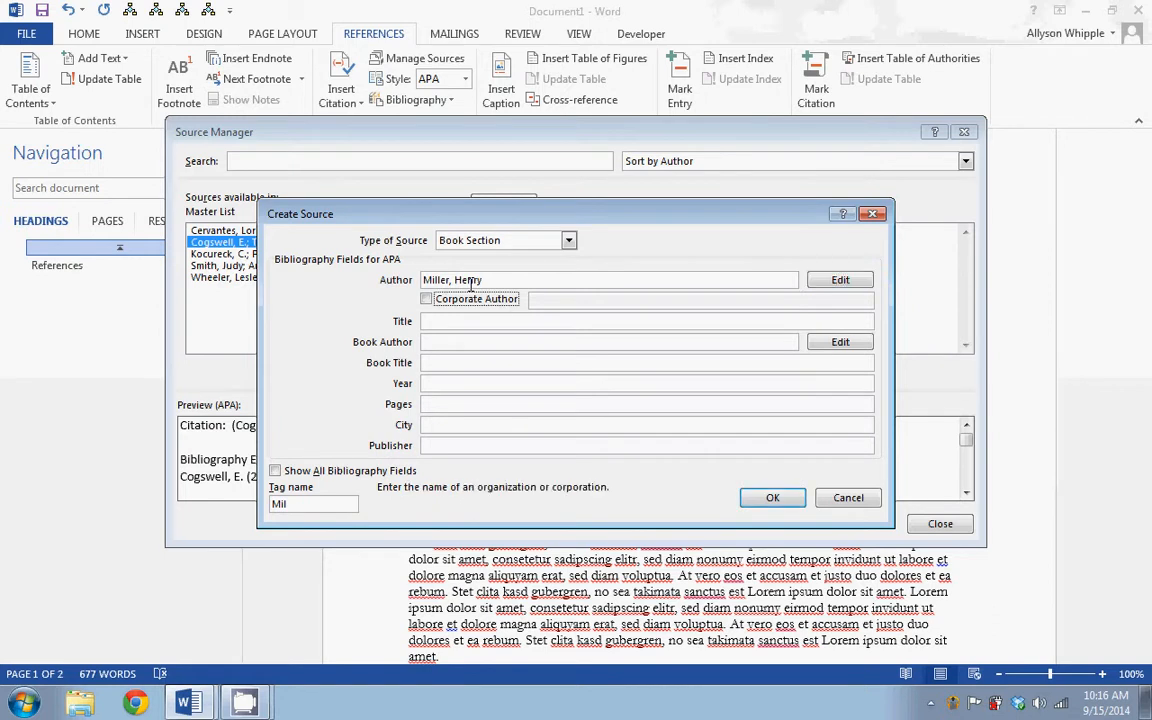
text(Book Chapter)
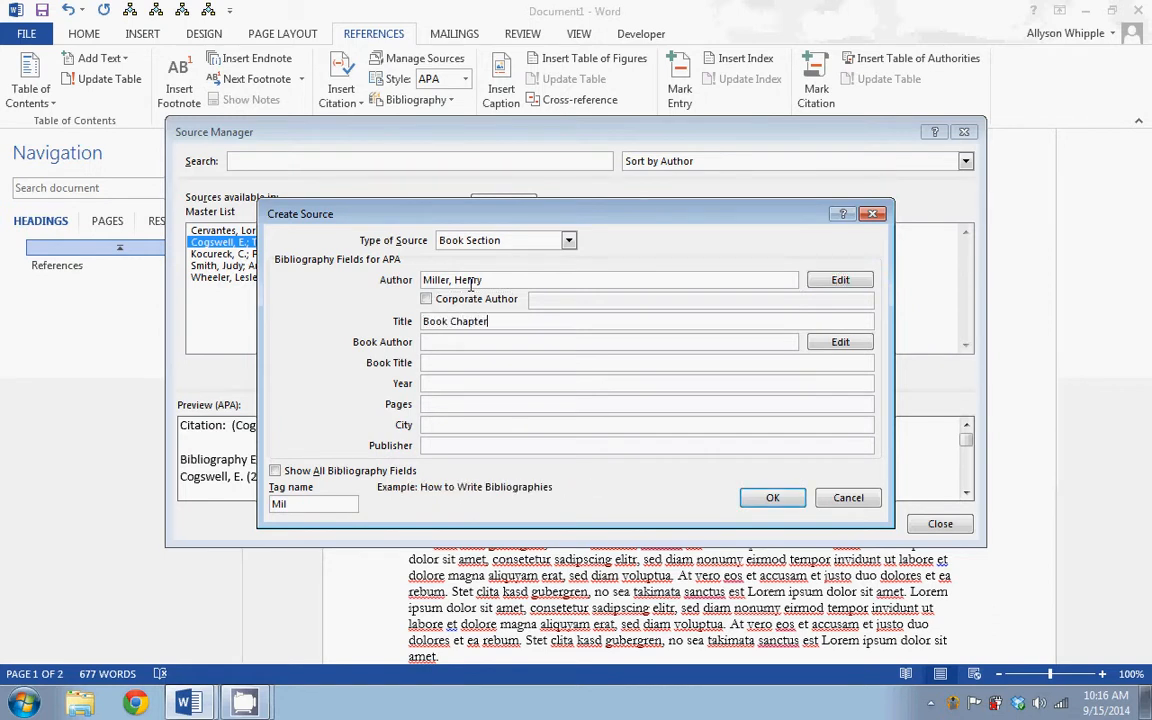
Enter the book author's full name and the book title "Book Title" for the new source
key(Tab)
text(Har)
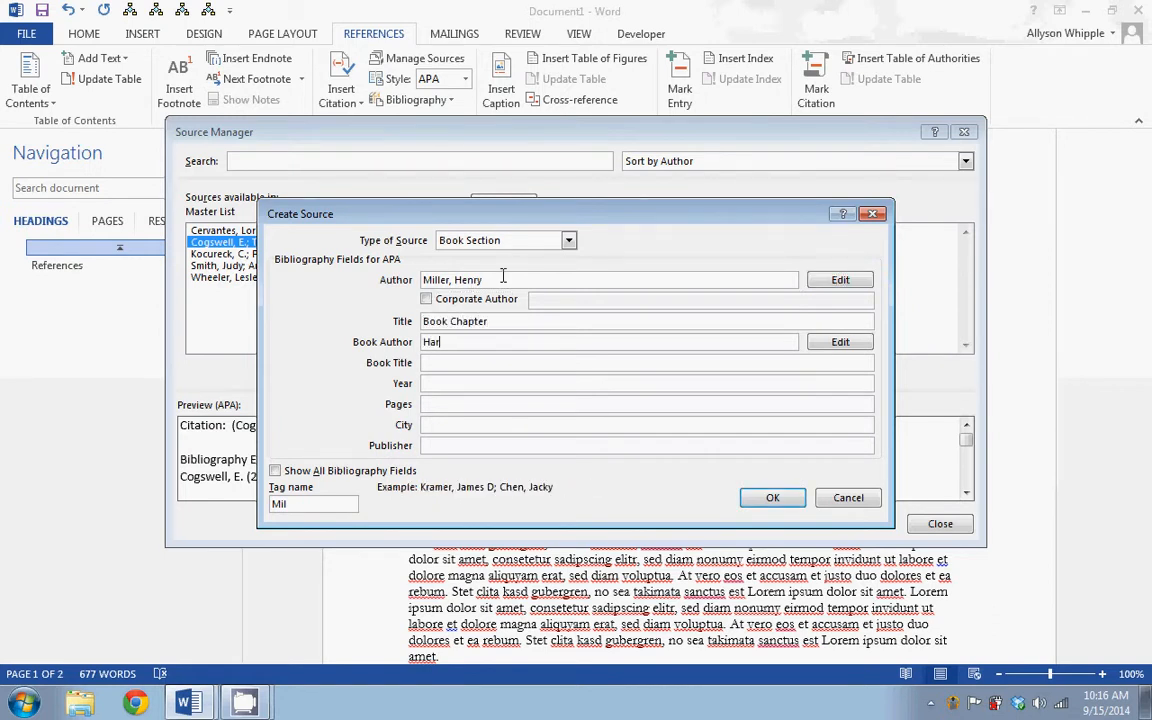
text(ris, Jane)
key(Tab)
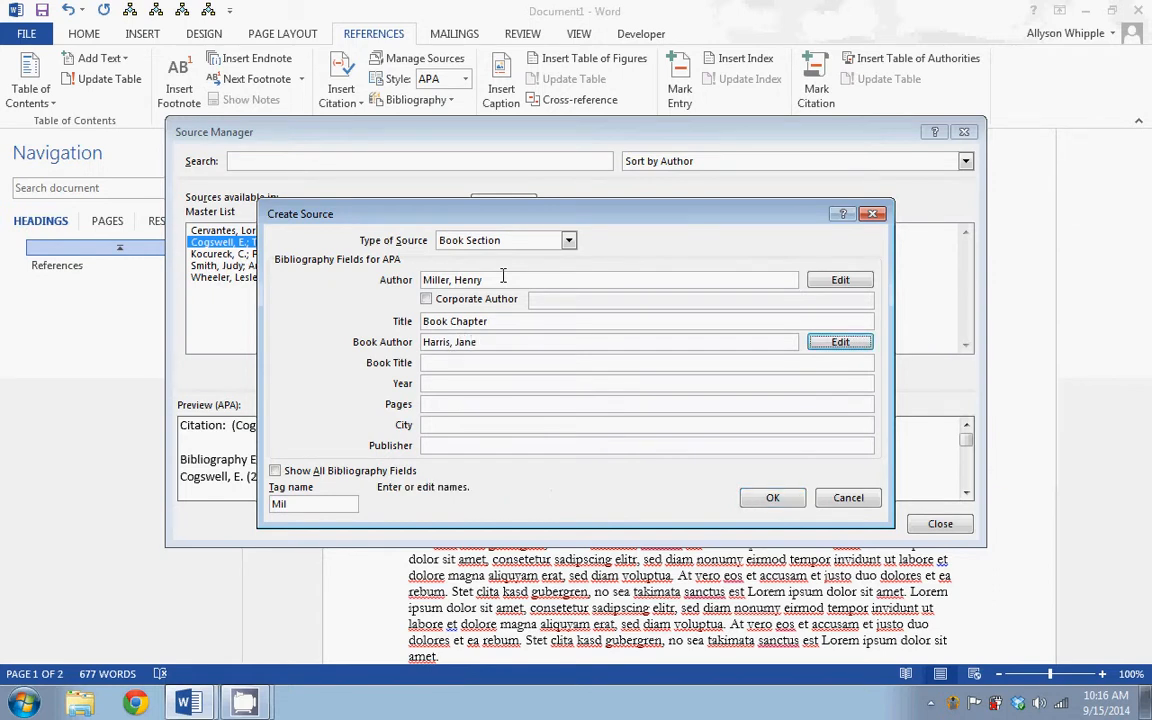
click(485, 363)
text(B)
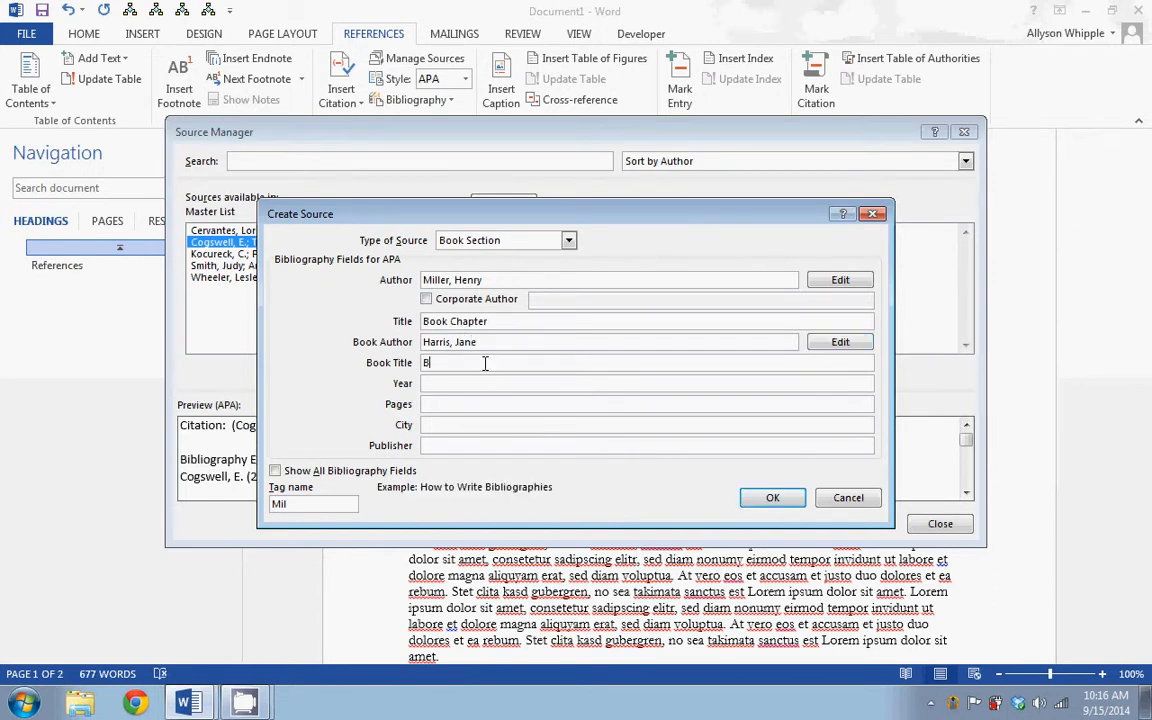
text(ook Title)
key(Tab)
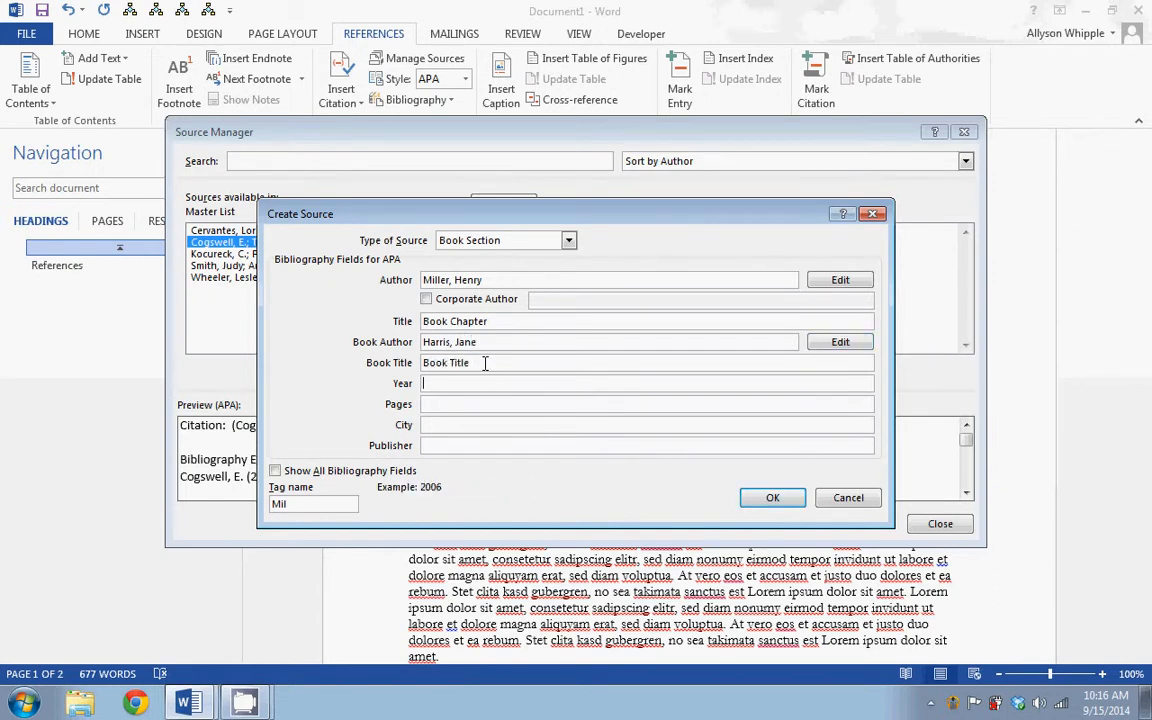
Complete the source with year 2012, pages 500, city Chicago and publisher Random Chicago Press, save it and close the Source Manager
text(2012)
text(500)
key(Tab)
text(Chicago)
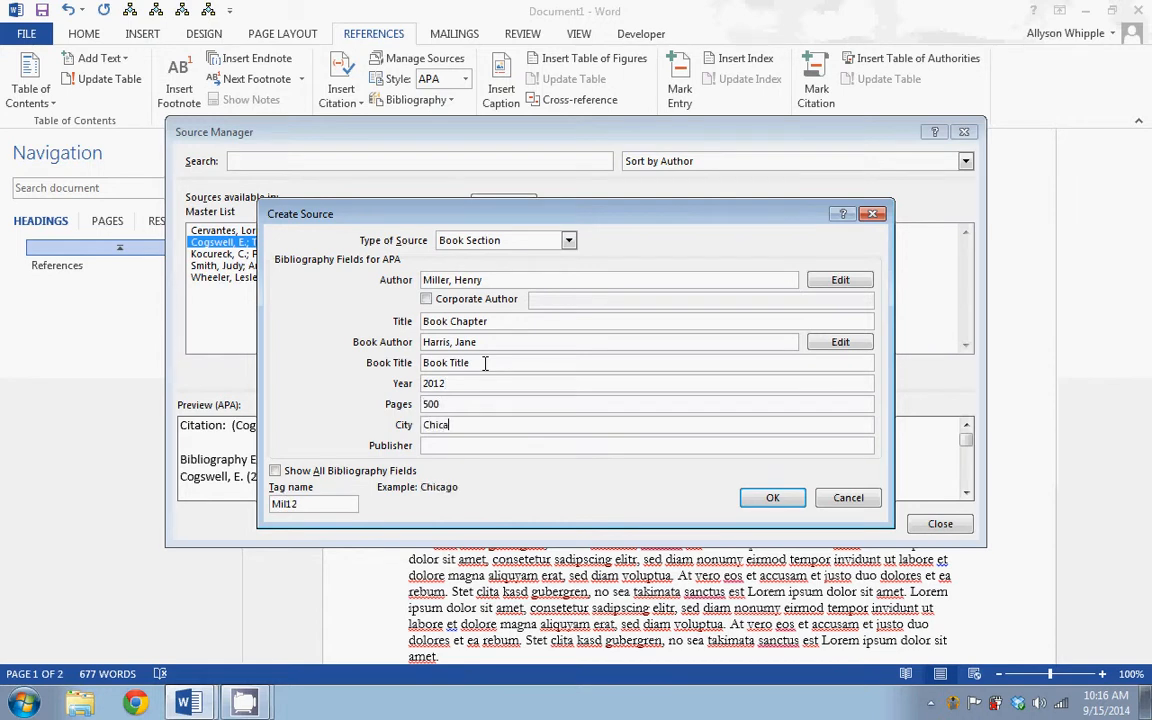
key(Tab)
text(Rando)
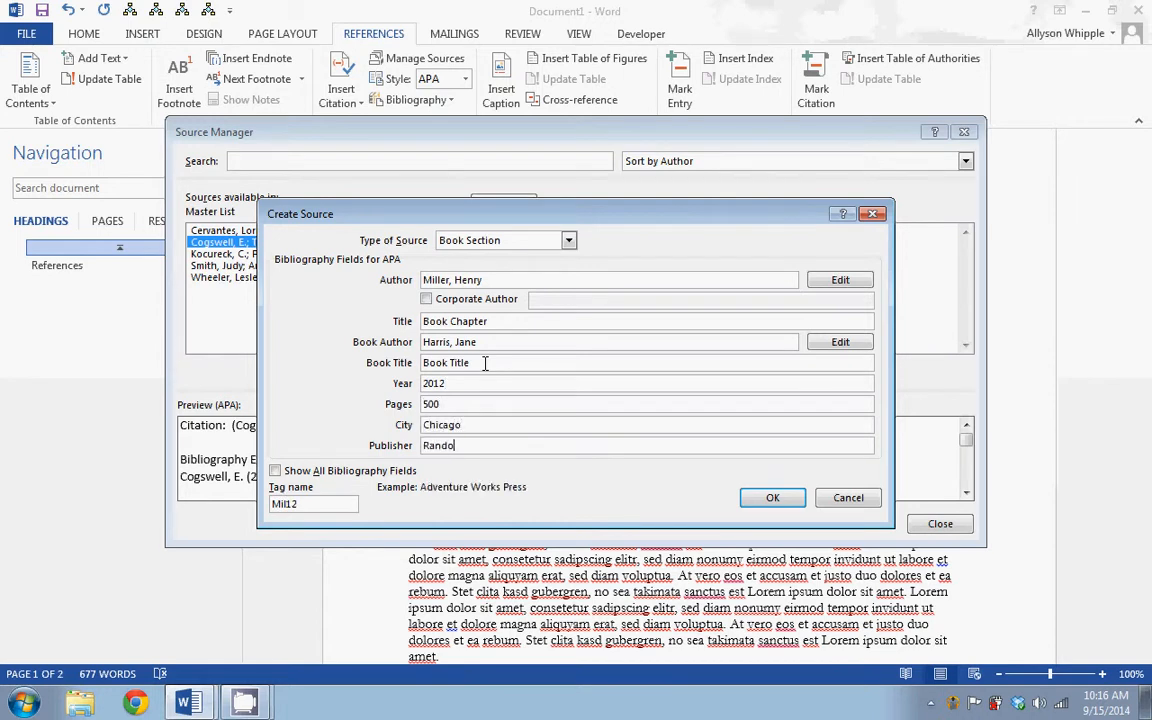
text(m Chicago Press)
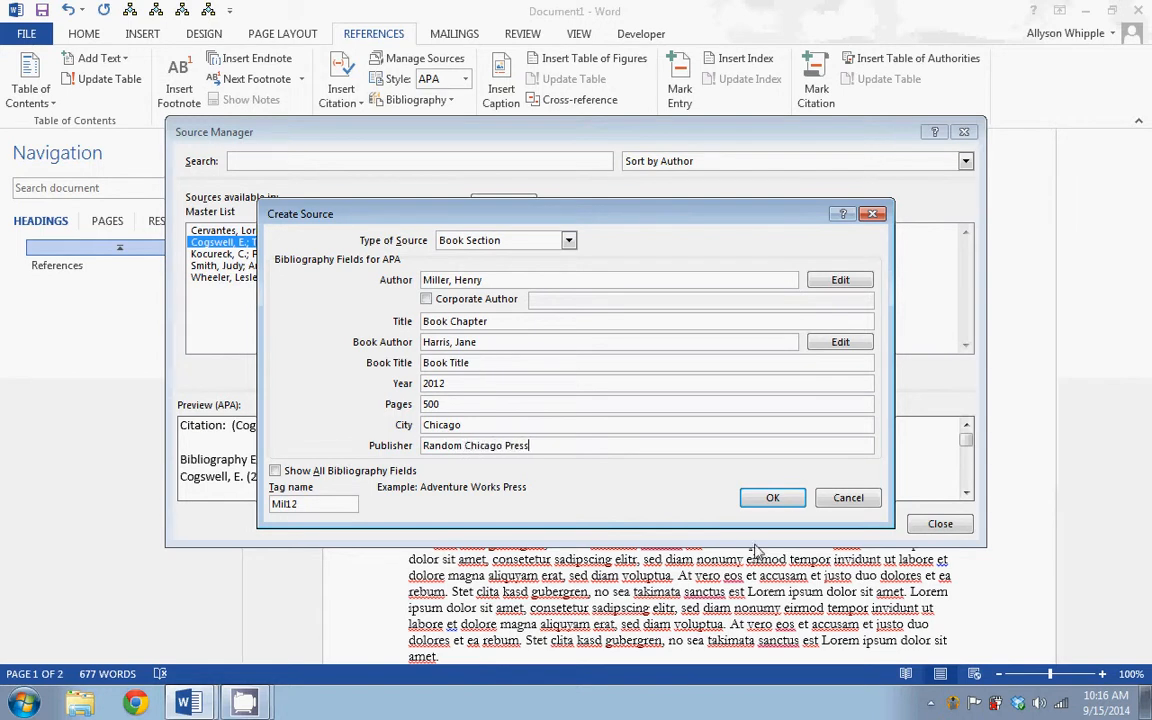
click(771, 498)
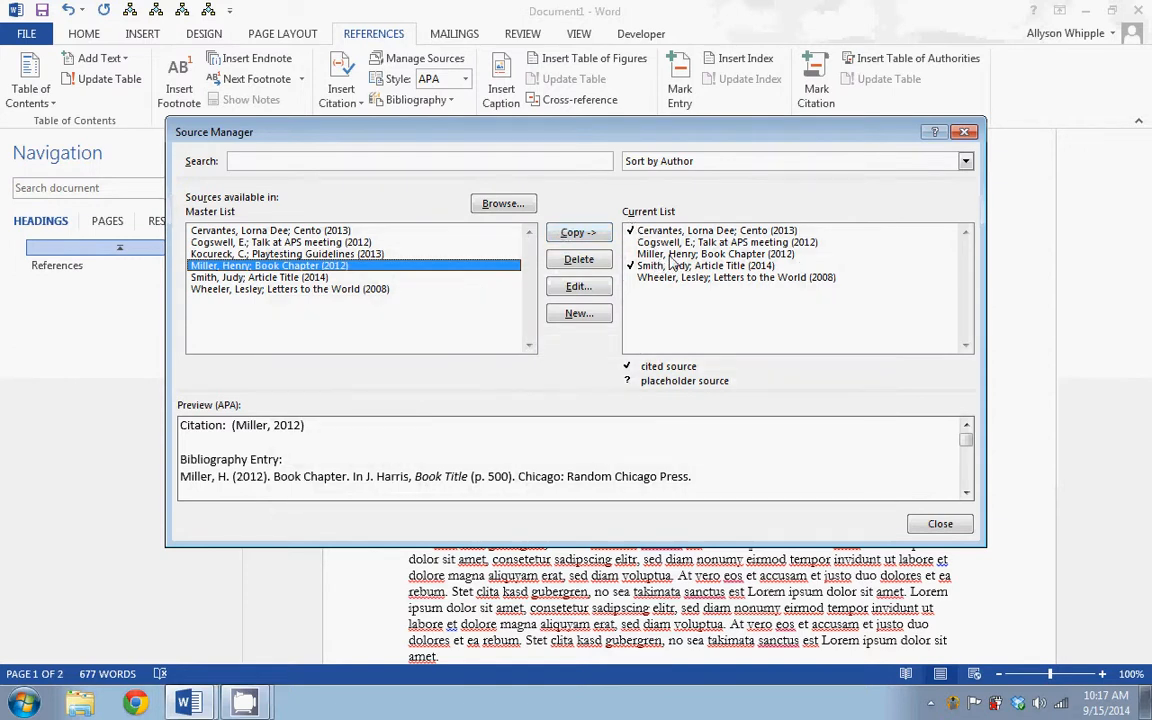
click(936, 524)
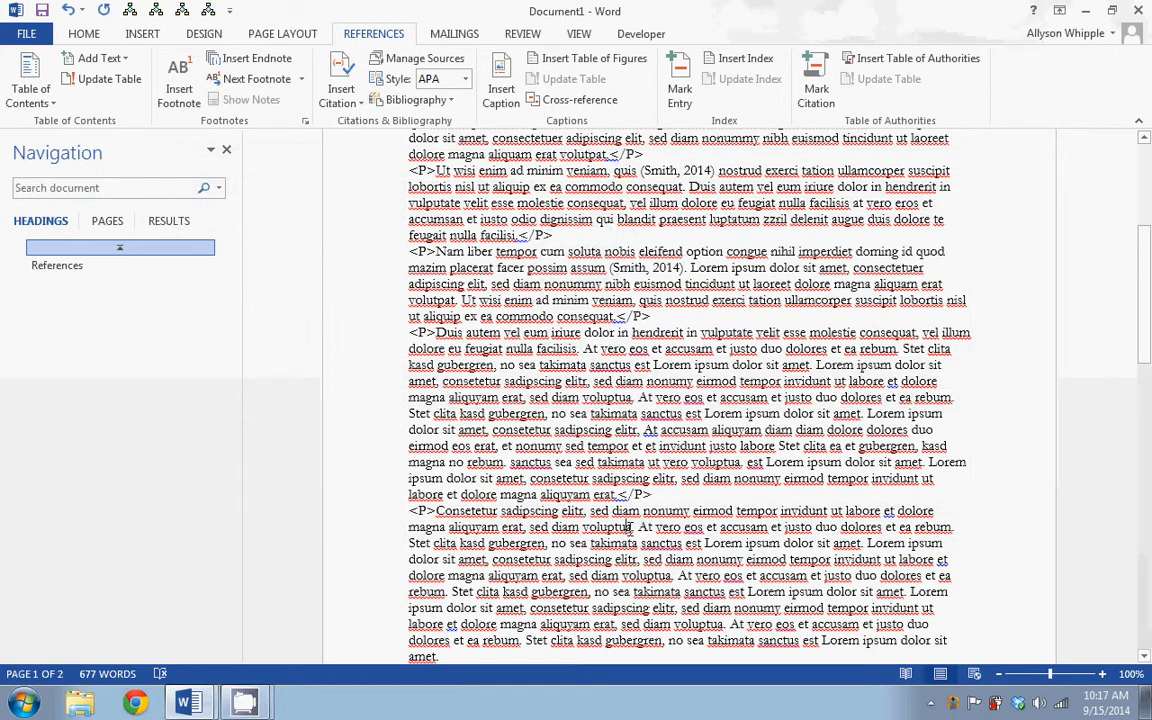
Insert a citation of Talk at APS meeting (2012) after the first "sed diam voluptua" in the "Consetetur sadipscing" paragraph
click(341, 92)
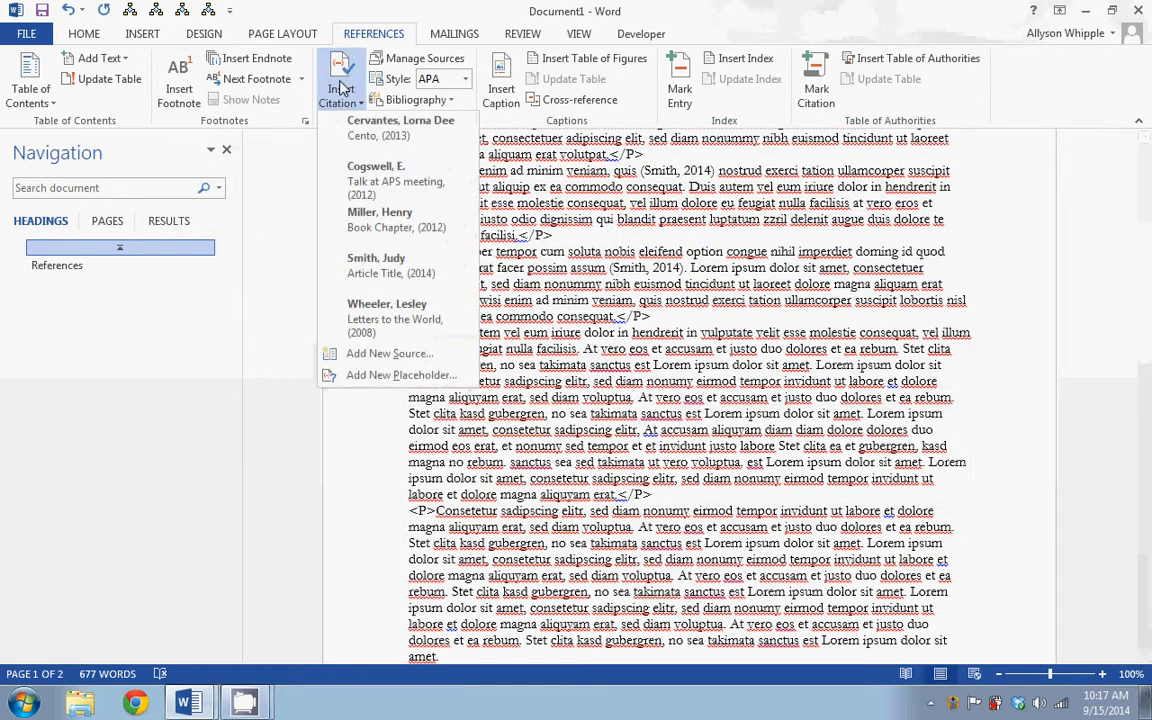
click(408, 200)
Insert a citation of Book Chapter (2012) after the last "duo dolores et ea rebum" in the final paragraph
scroll(546, 357, down, 6)
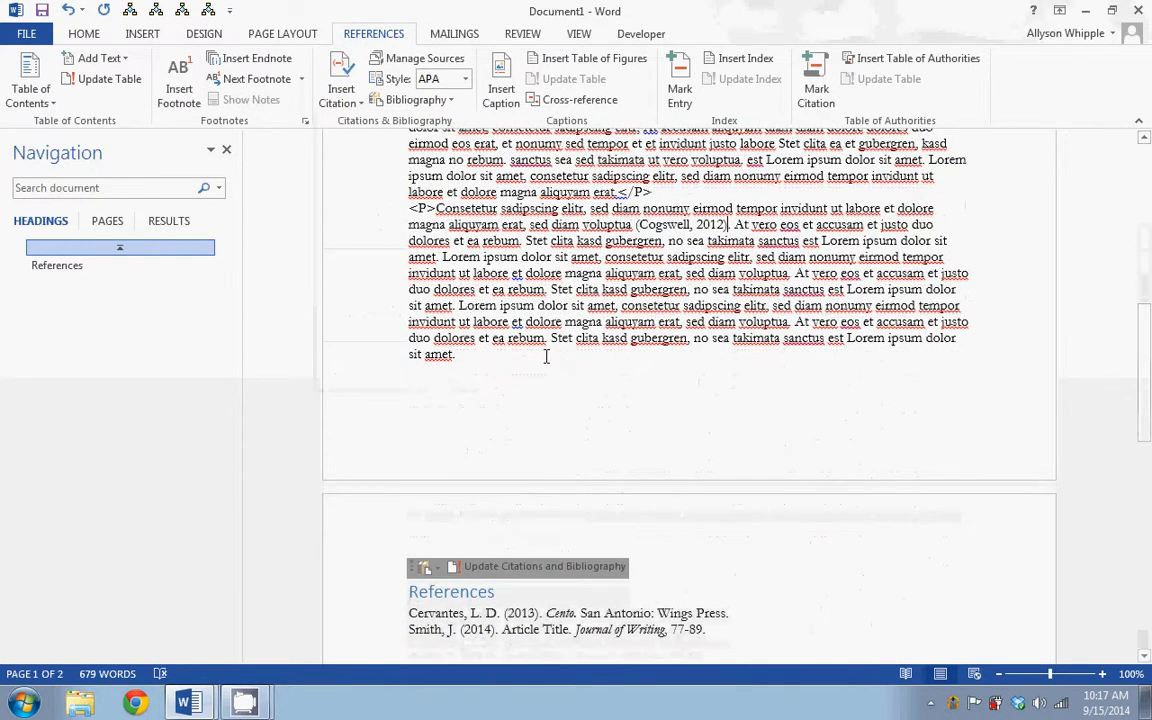
click(546, 338)
click(341, 90)
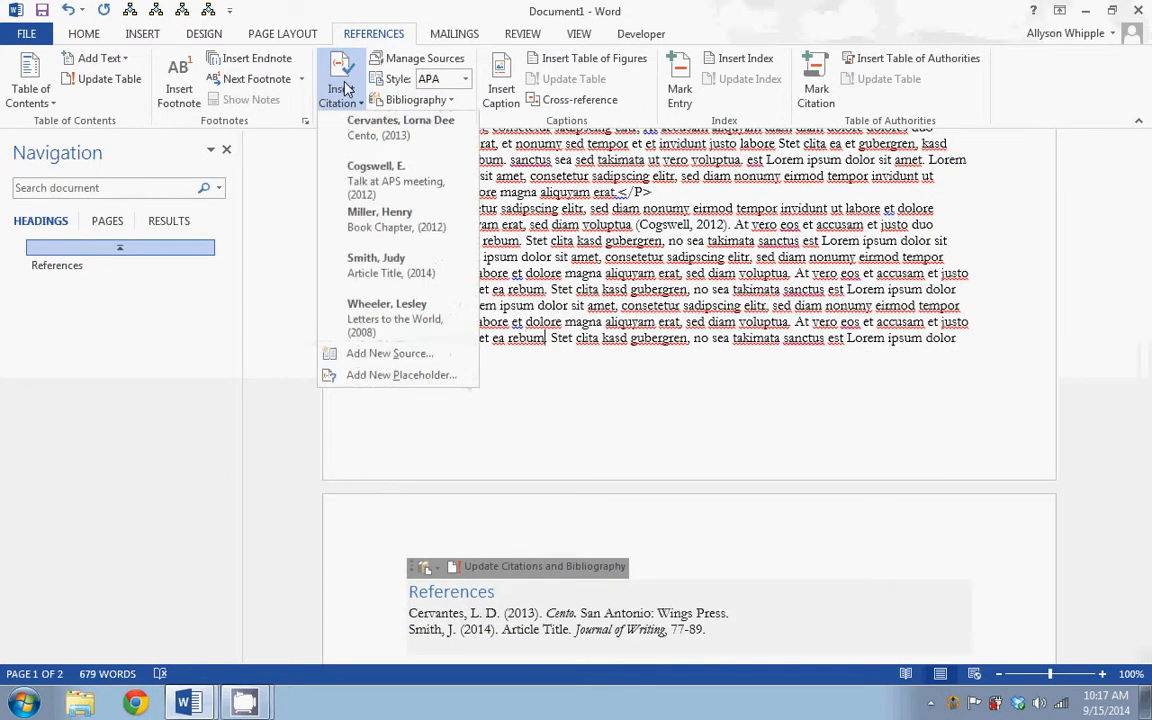
click(421, 231)
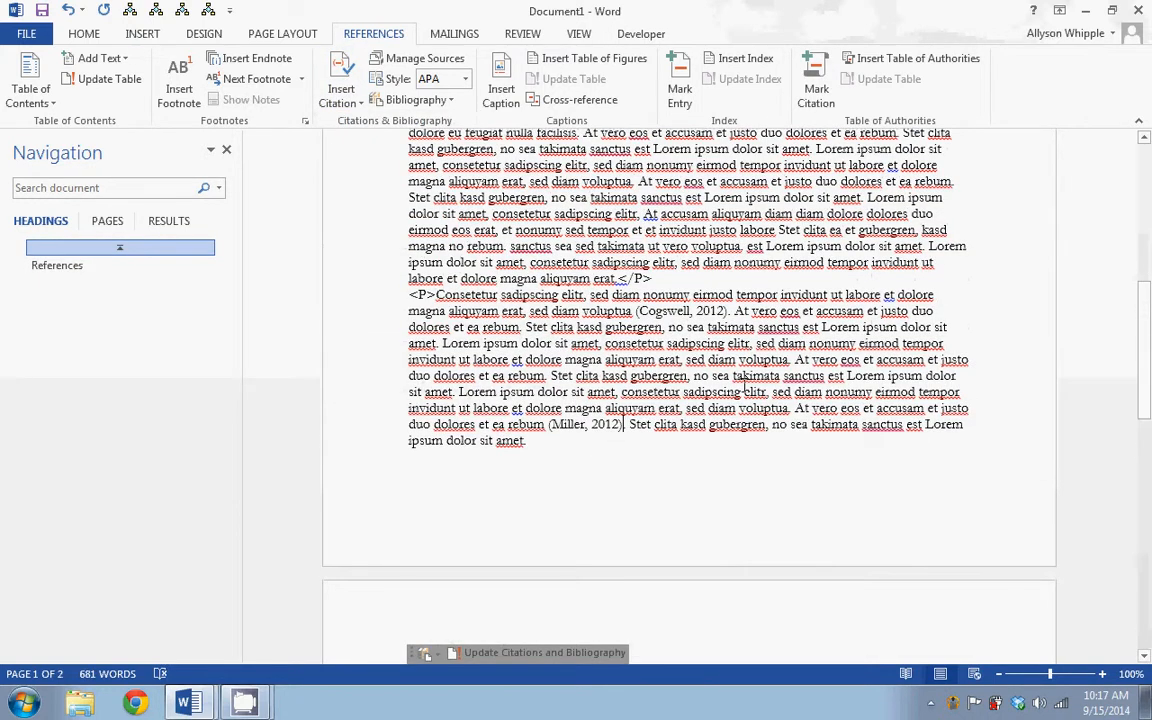
Update the citations and bibliography in the References list on page 2
scroll(743, 386, down, 7)
click(882, 476)
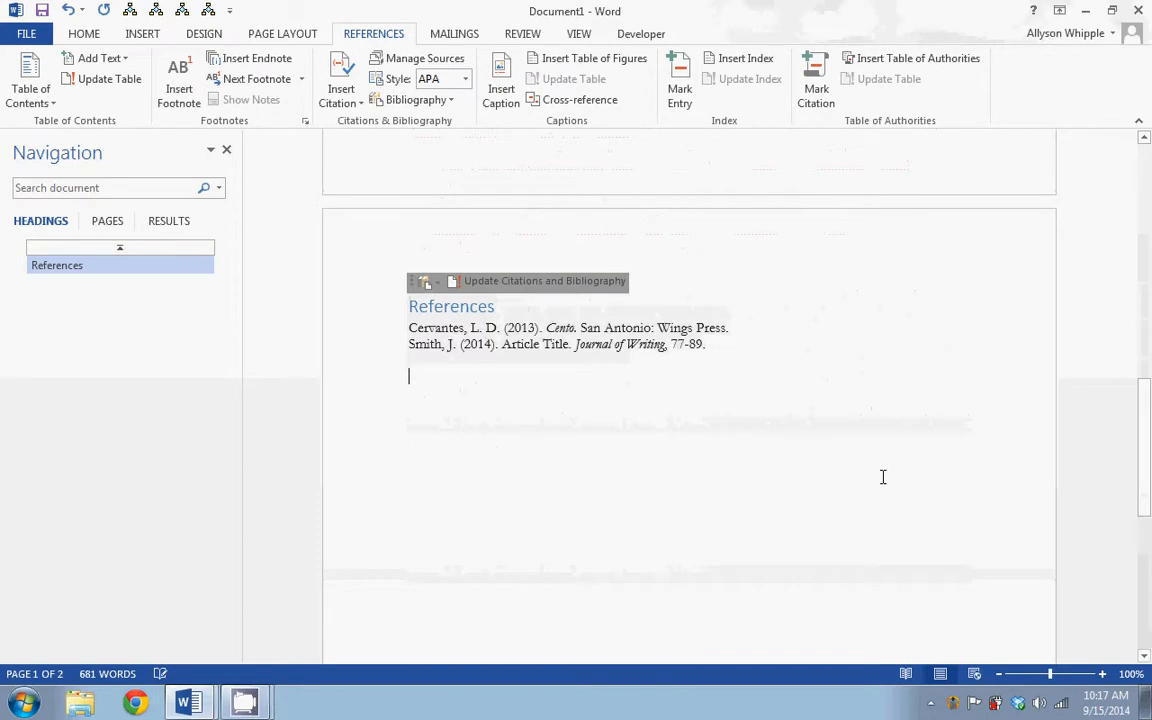
scroll(882, 476, up, 4)
scroll(866, 319, up, 10)
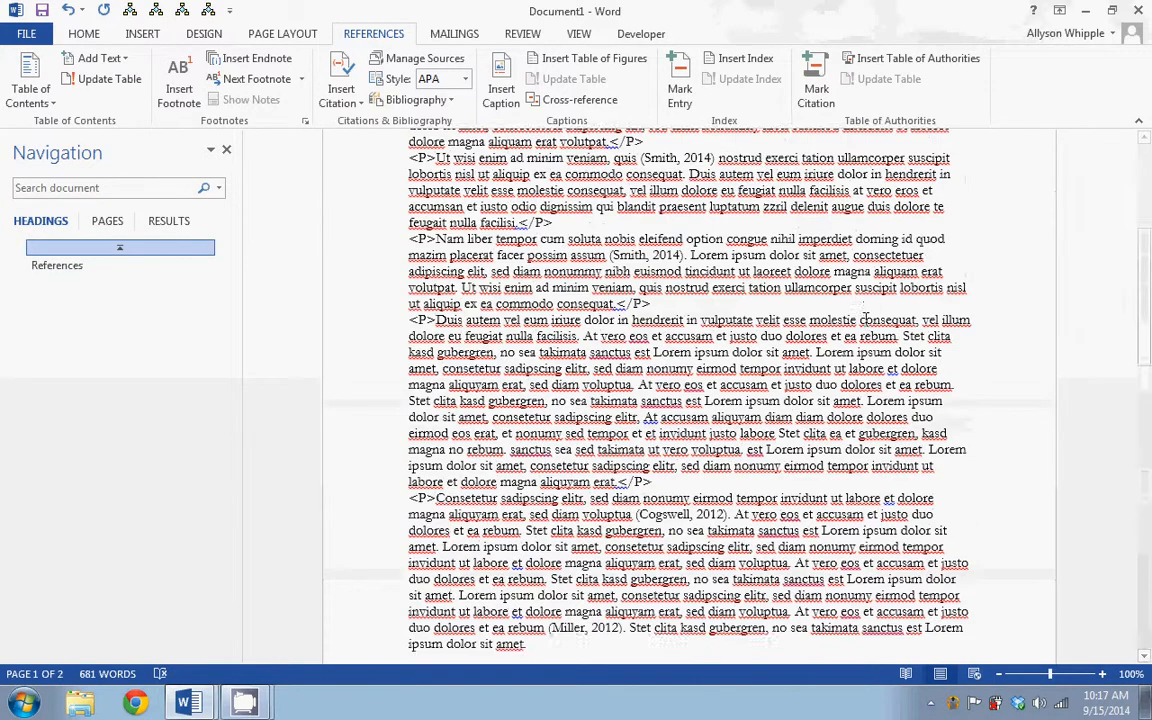
scroll(866, 319, down, 5)
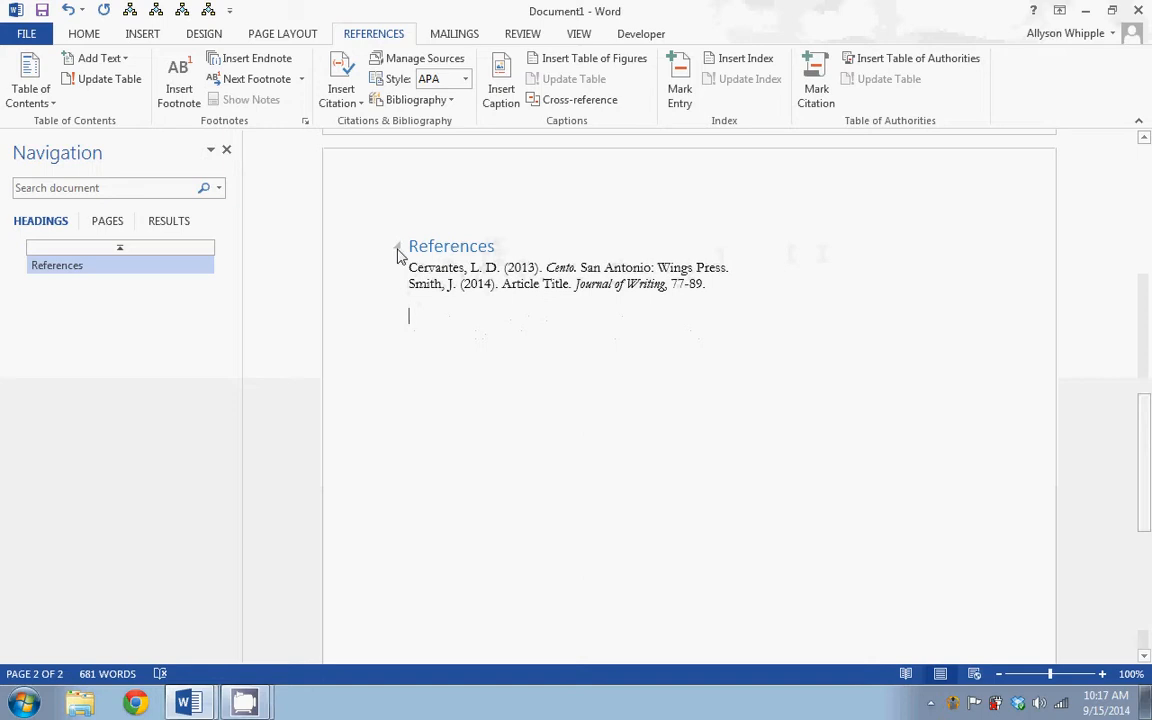
click(500, 245)
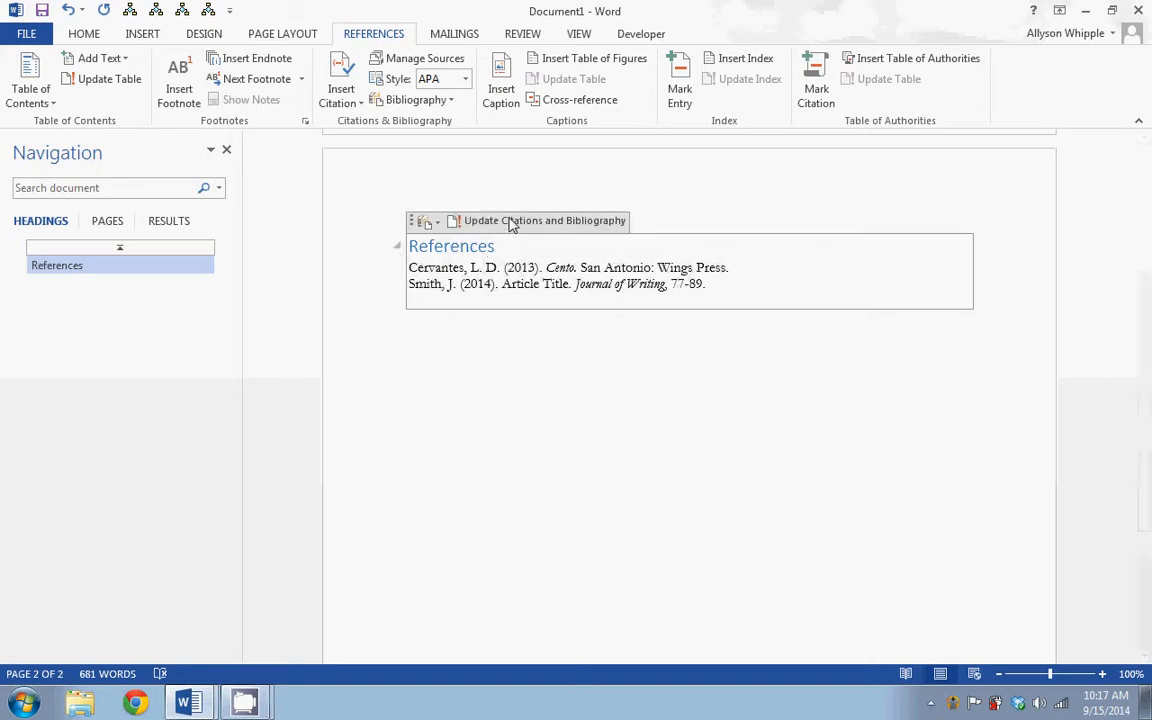
click(511, 221)
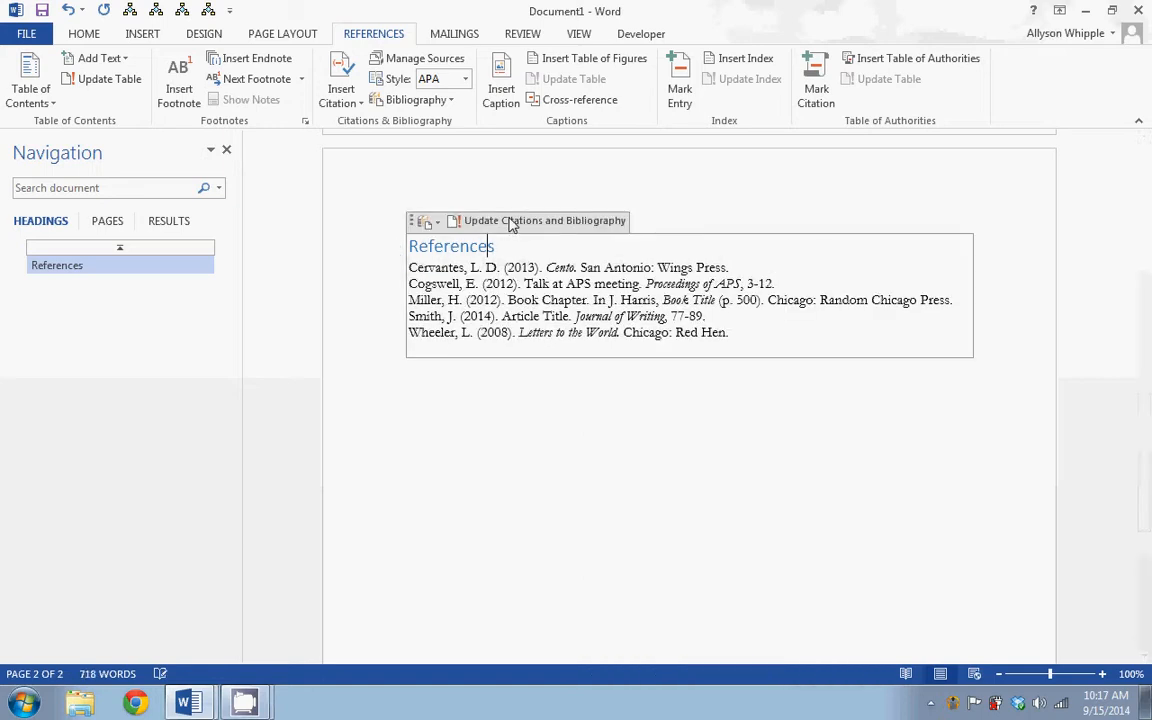
click(794, 495)
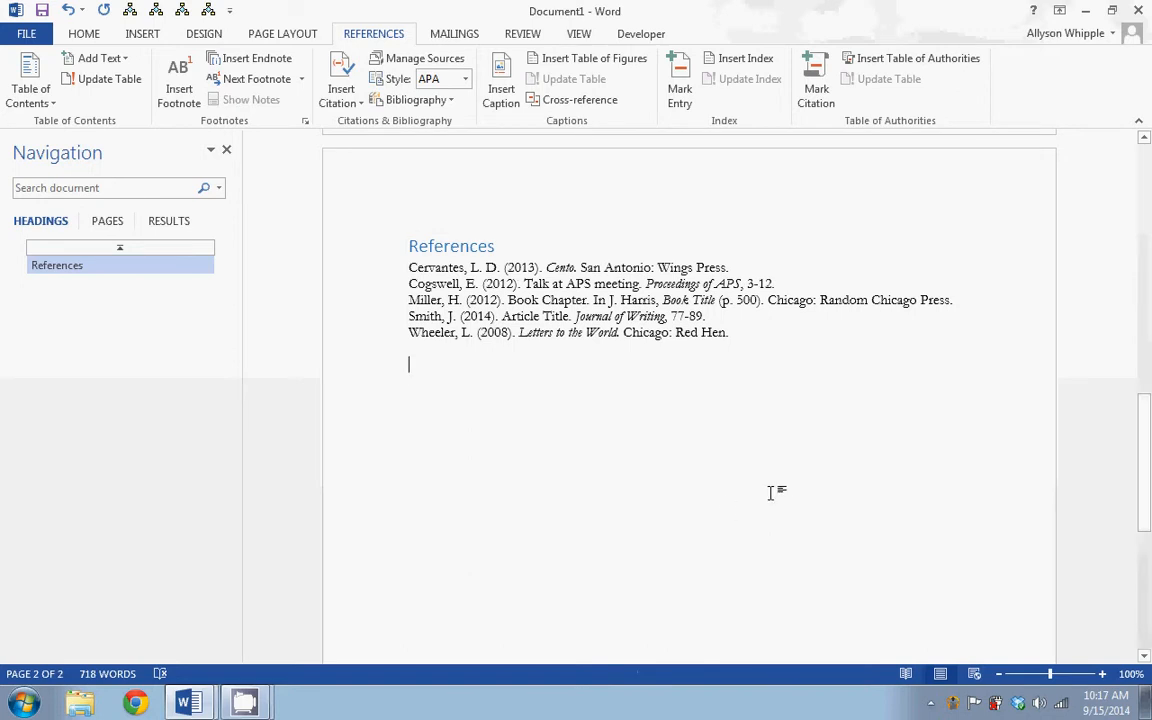
scroll(773, 490, down, 3)
scroll(773, 490, up, 6)
scroll(773, 490, up, 7)
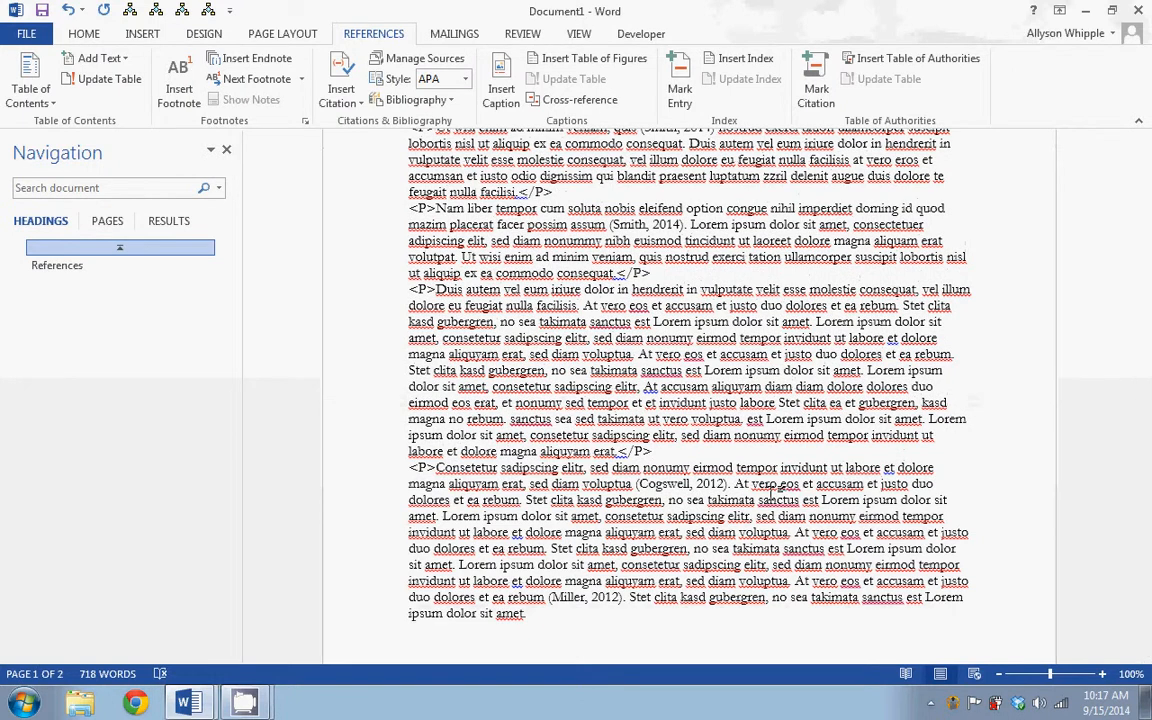
scroll(773, 490, down, 10)
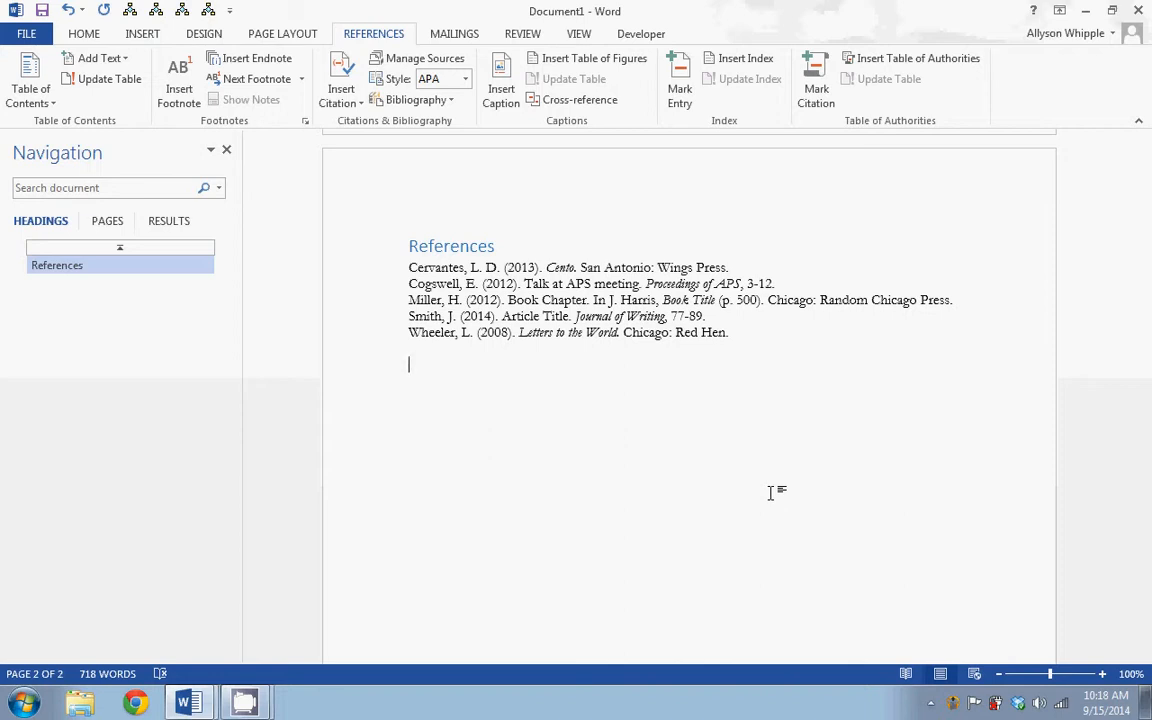
mouse_move(246, 707)
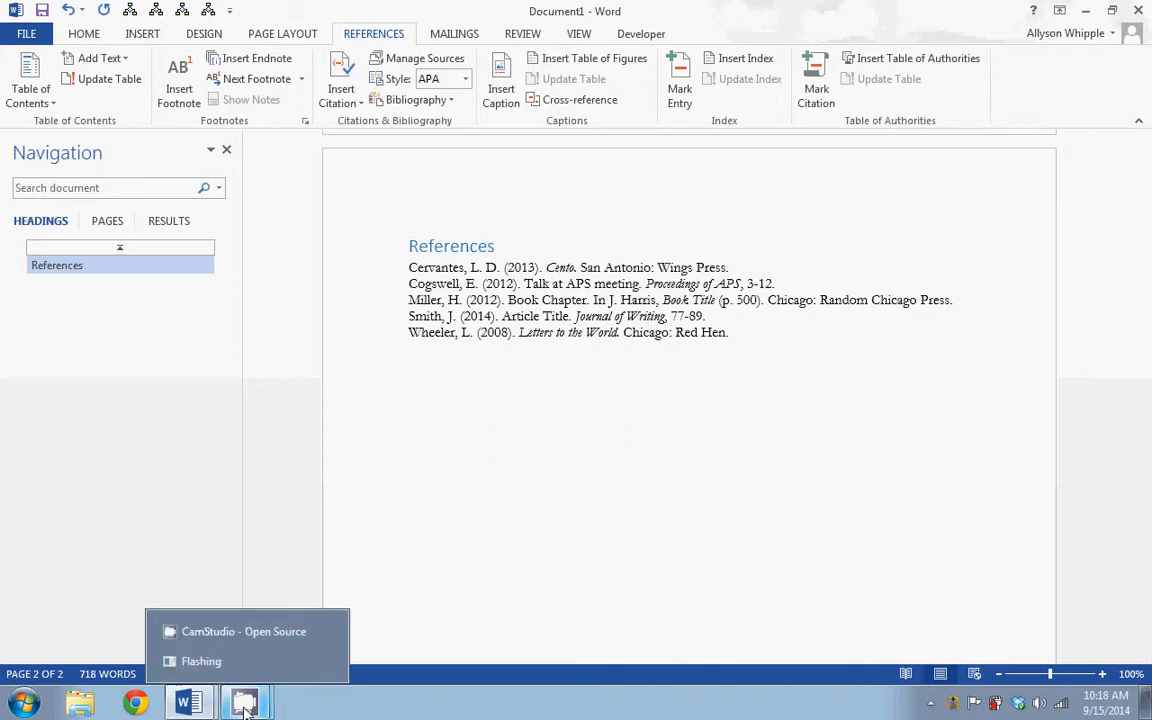